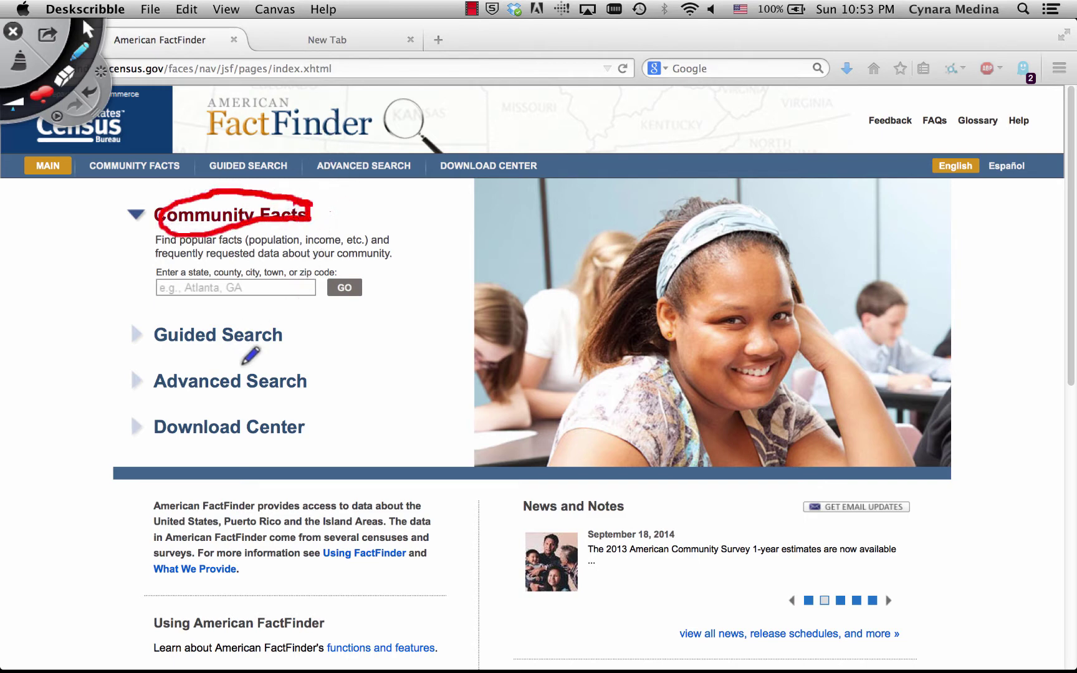
Return the Deskscribble palette to the arrow tool after circling Community Facts
left_click(88, 28)
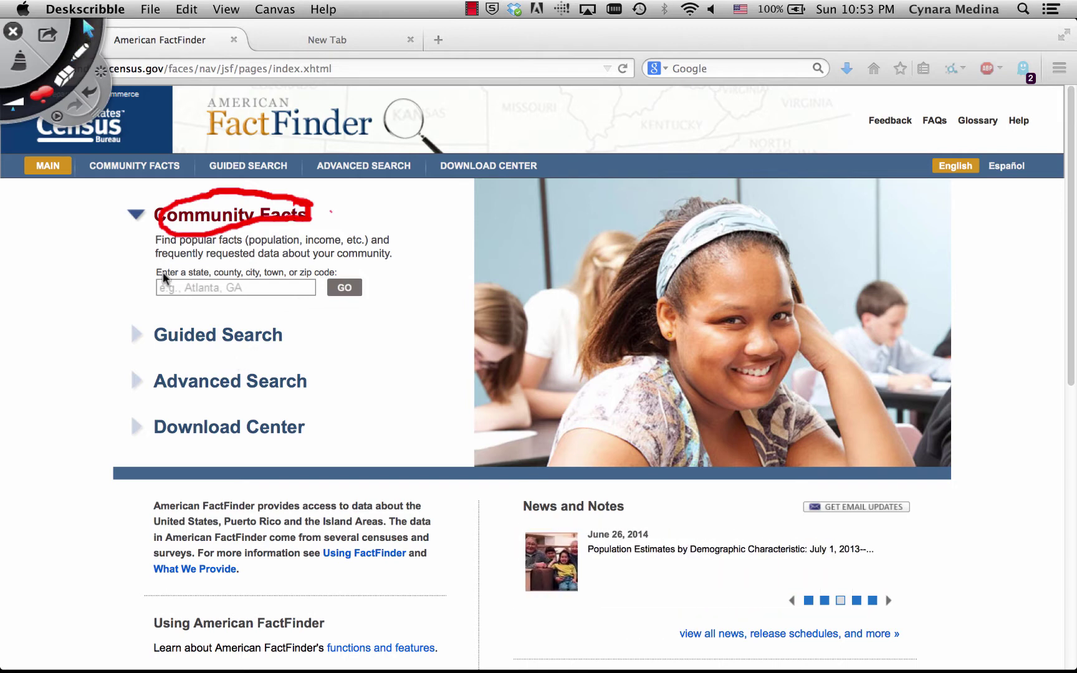
Look up Community Facts for 'San Antonio city, Texas' from the 'San Antonio, Texas' suggestions
left_click(180, 286)
type("San Anton")
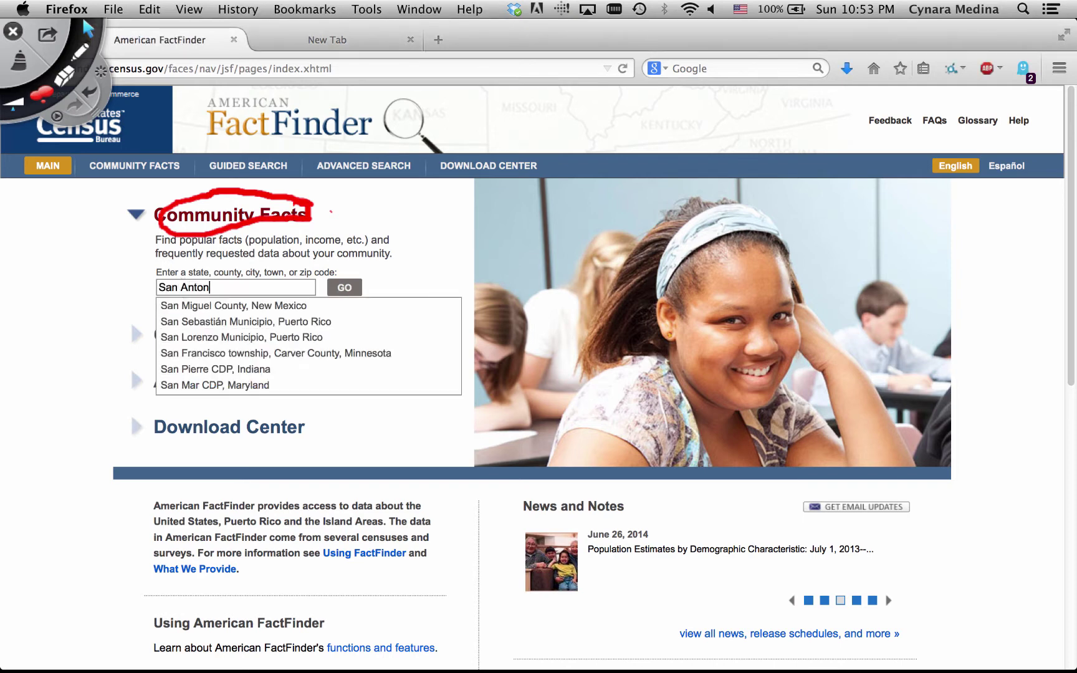
type("io")
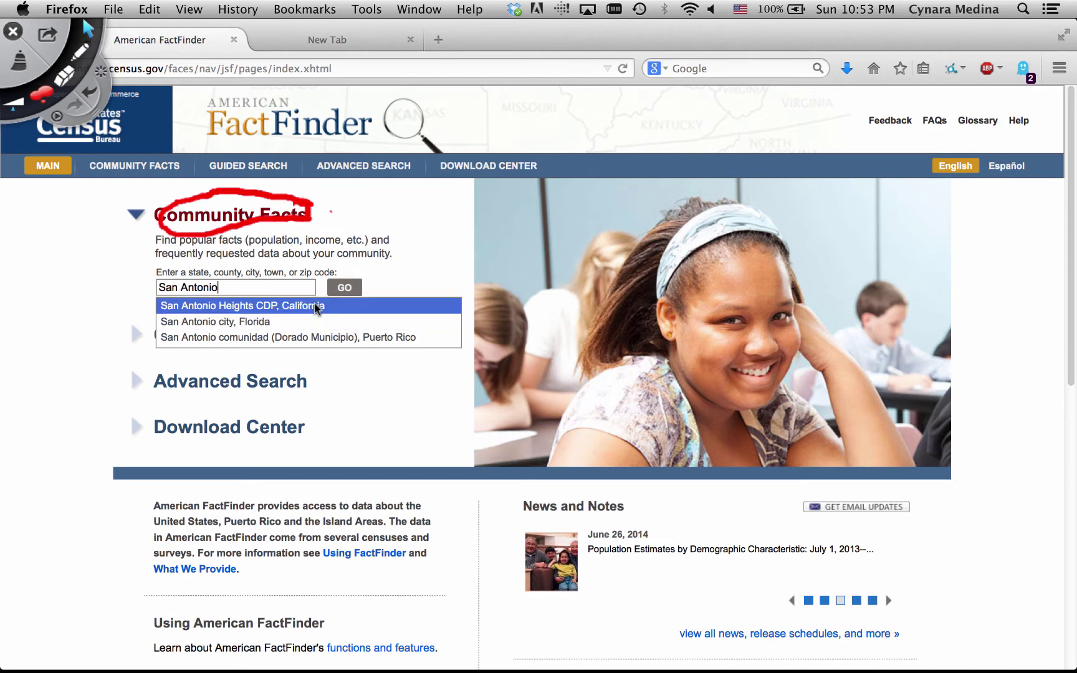
type(", Texas")
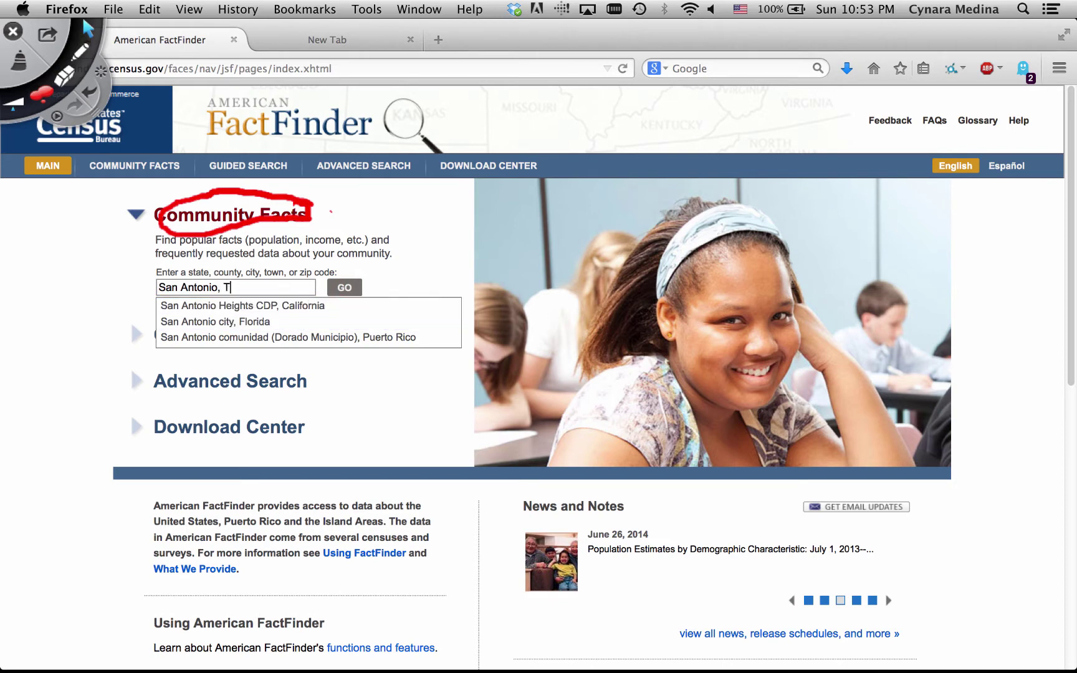
left_click(212, 306)
left_click(345, 288)
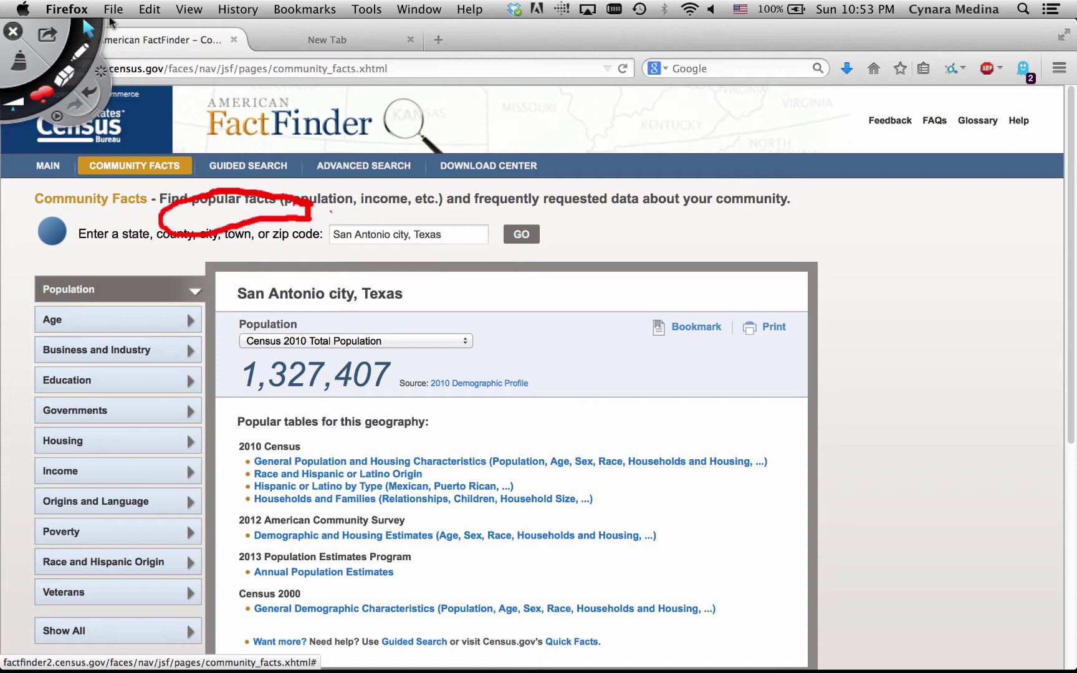
left_click(80, 51)
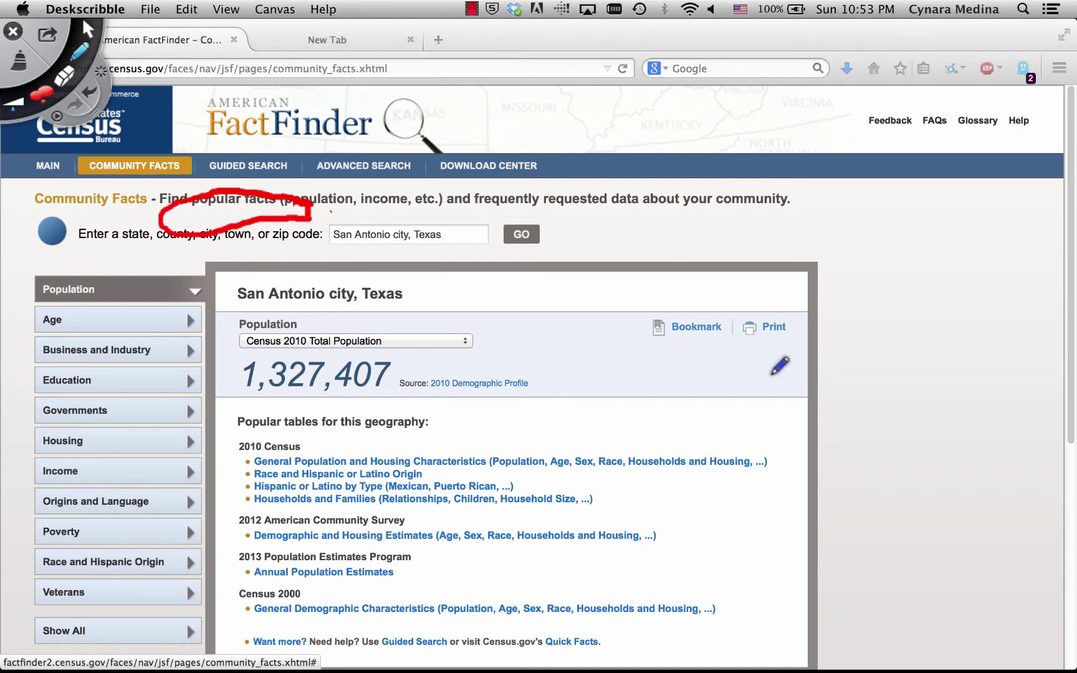
Mark the 1,327,407 population and popular tables in red, clear them, then start Guided Search
mouse_move(365, 353)
left_mouse_down()
mouse_move(252, 353)
mouse_move(240, 386)
mouse_move(330, 397)
mouse_move(395, 376)
mouse_move(352, 350)
left_mouse_up()
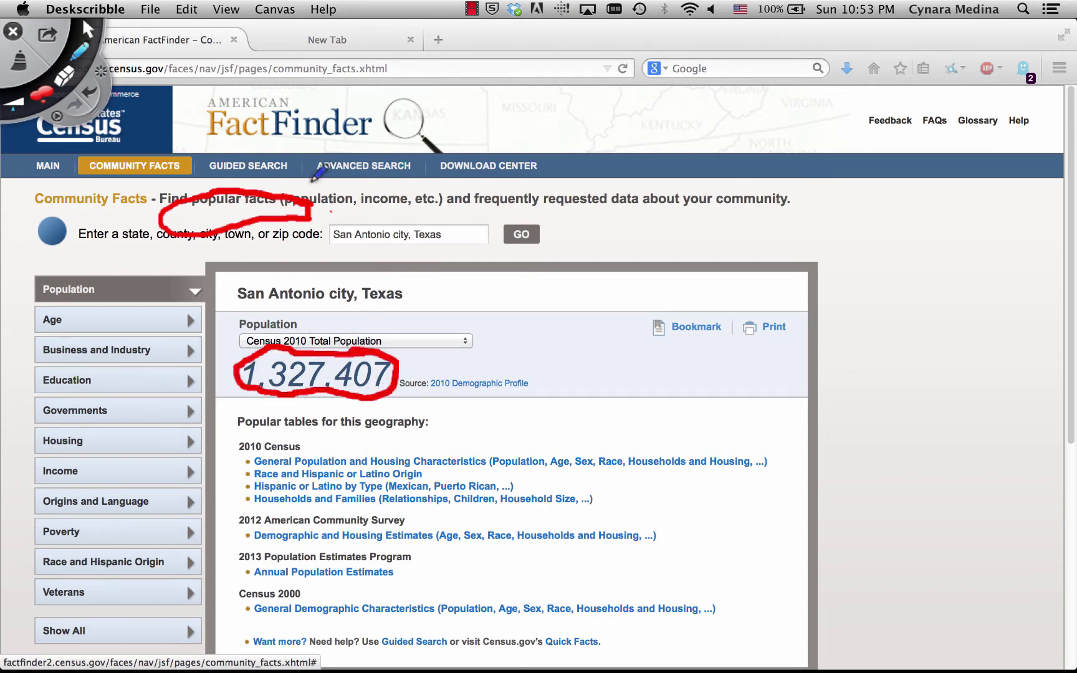
left_click(19, 63)
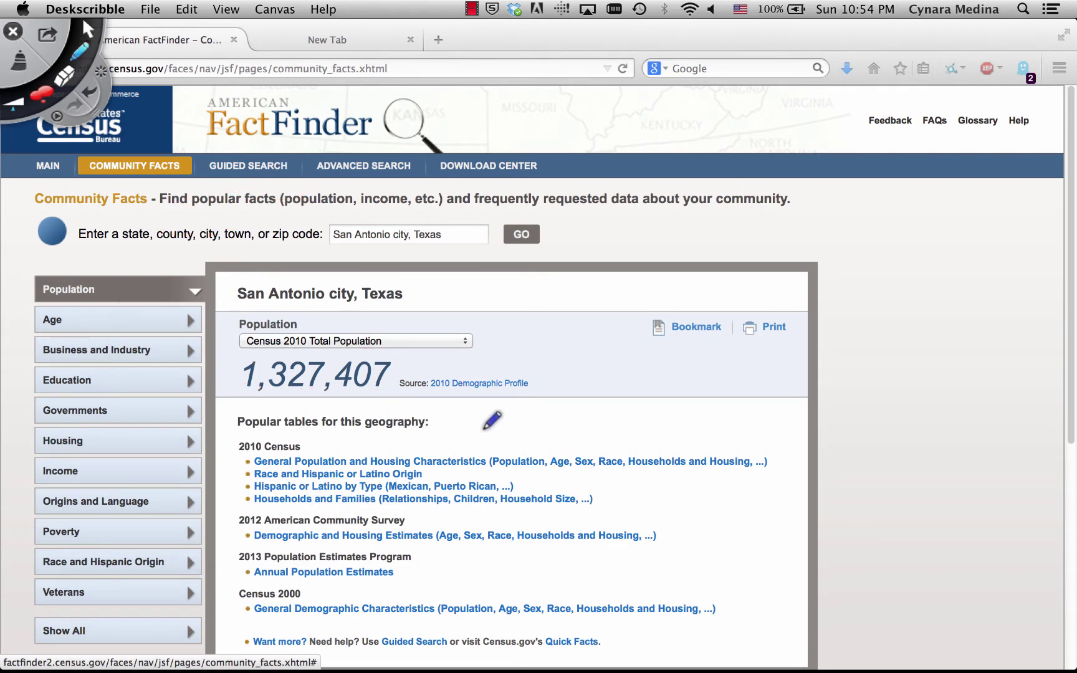
mouse_move(755, 432)
left_mouse_down()
mouse_move(784, 443)
mouse_move(773, 499)
mouse_move(732, 502)
left_mouse_up()
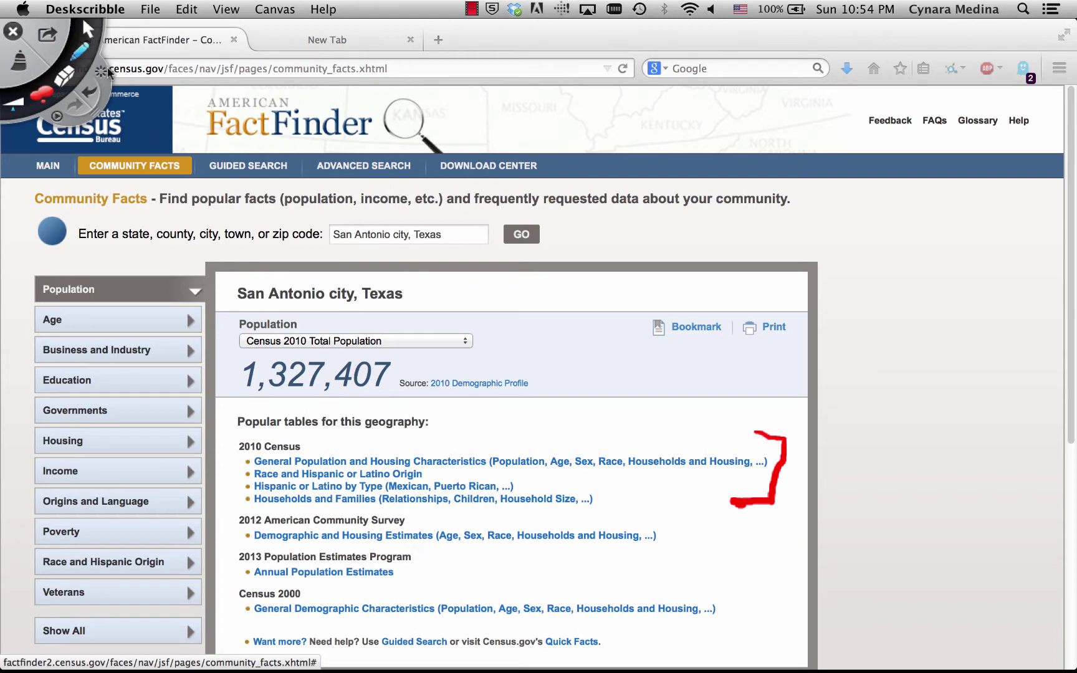
left_click(22, 67)
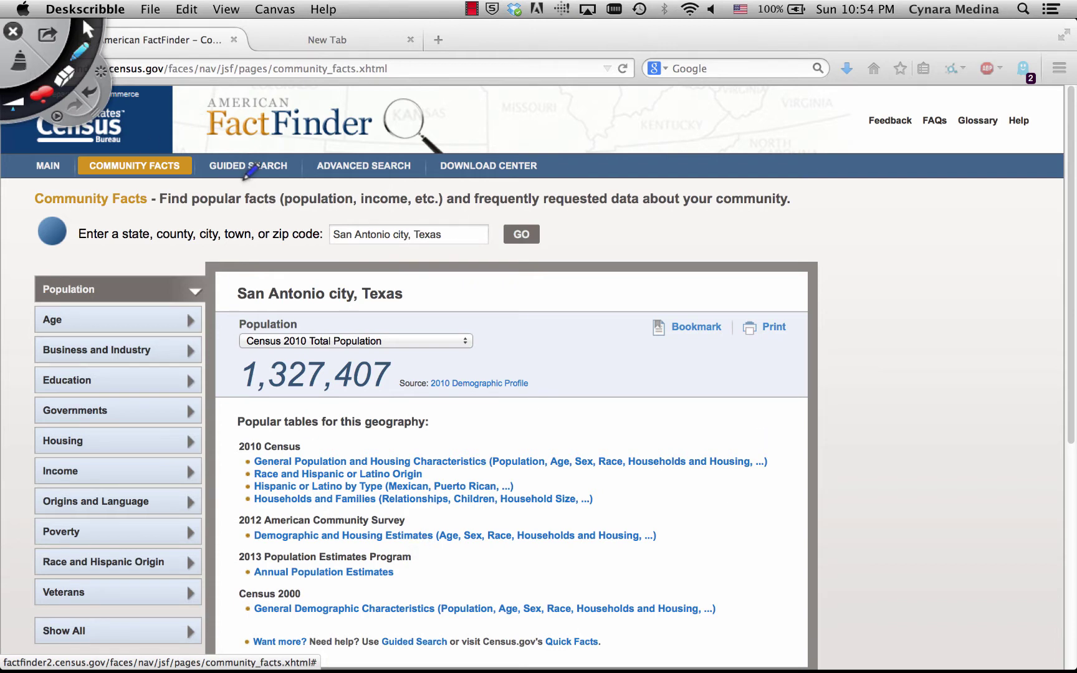
left_click(87, 28)
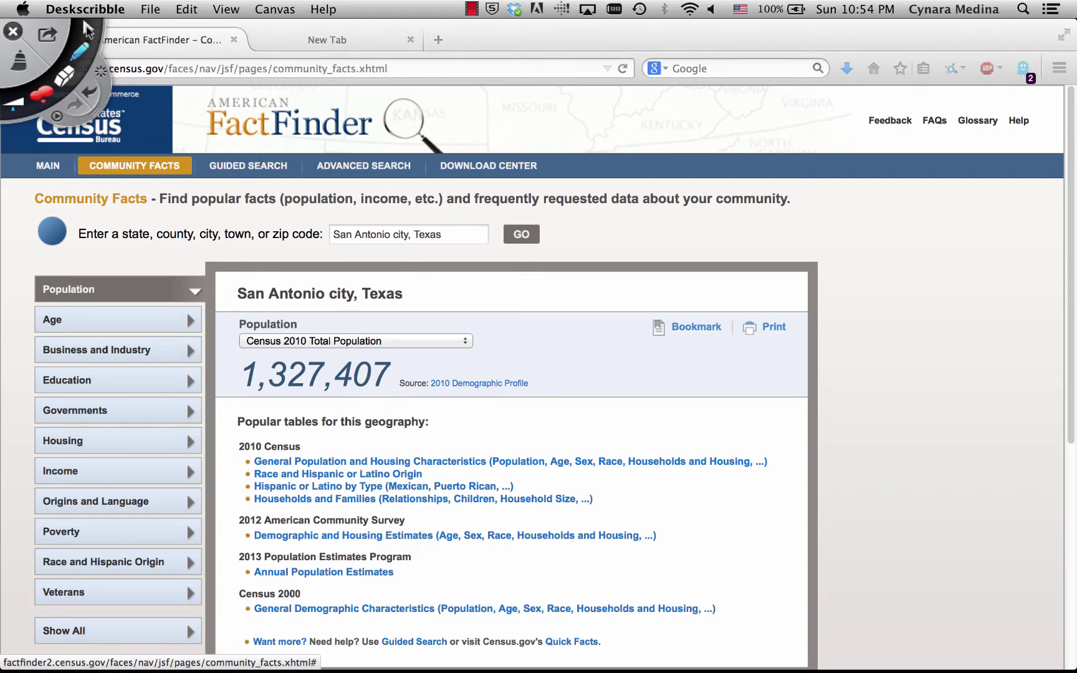
left_click(256, 171)
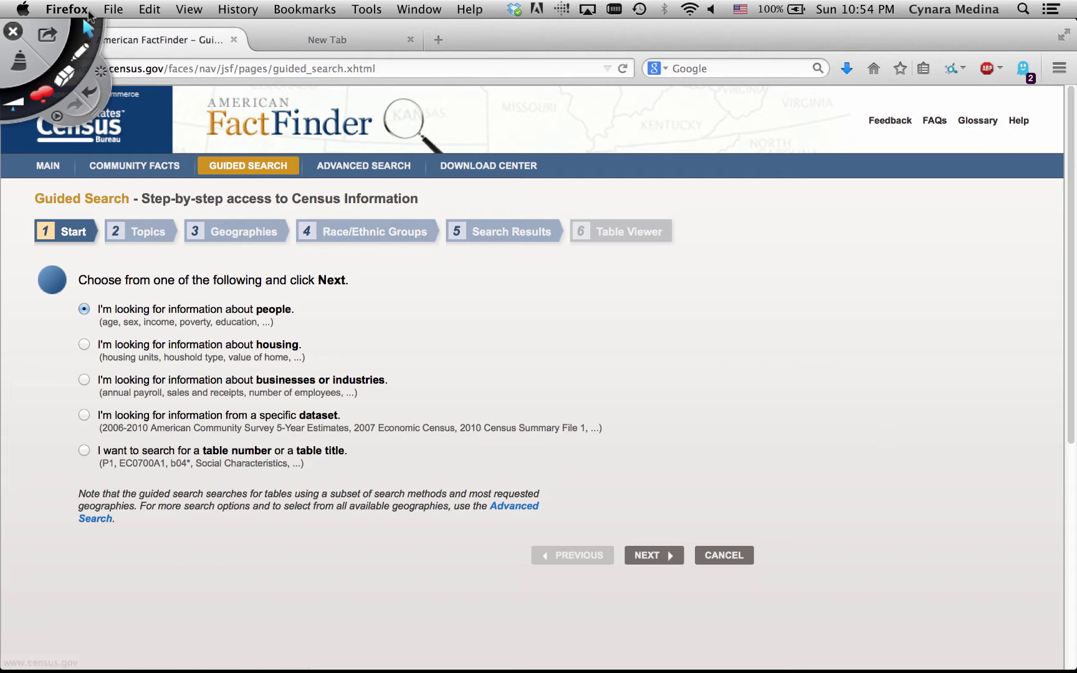
Choose the housing information option and advance to the Topics step
left_click(80, 51)
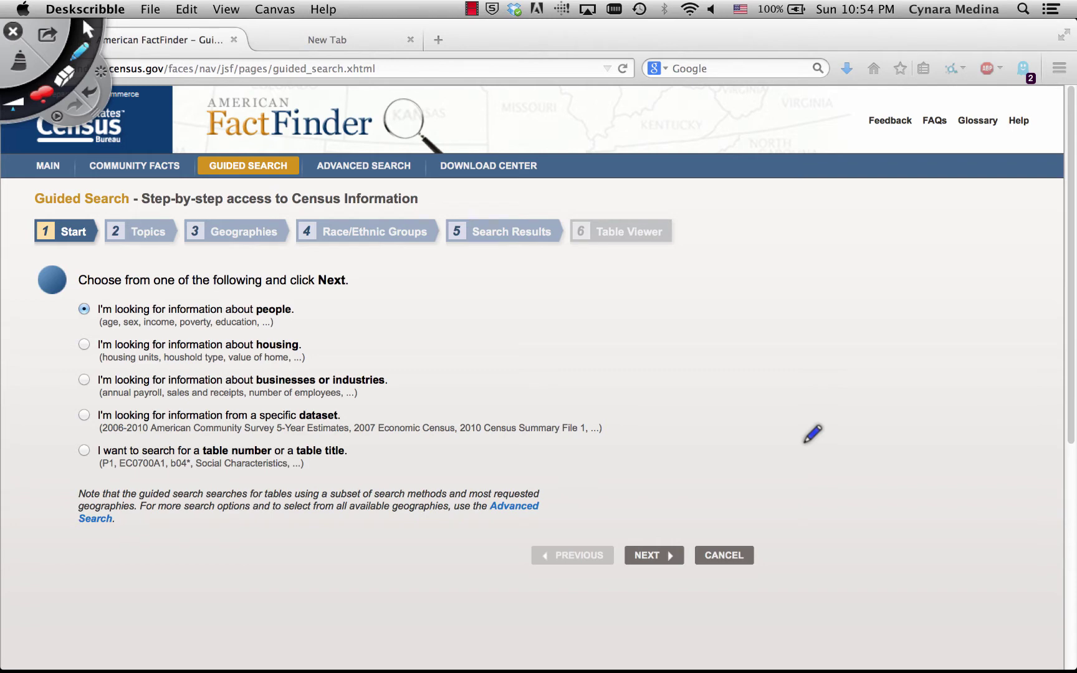
mouse_move(88, 326)
left_mouse_down()
mouse_move(80, 367)
mouse_move(95, 337)
left_mouse_up()
left_click(85, 346)
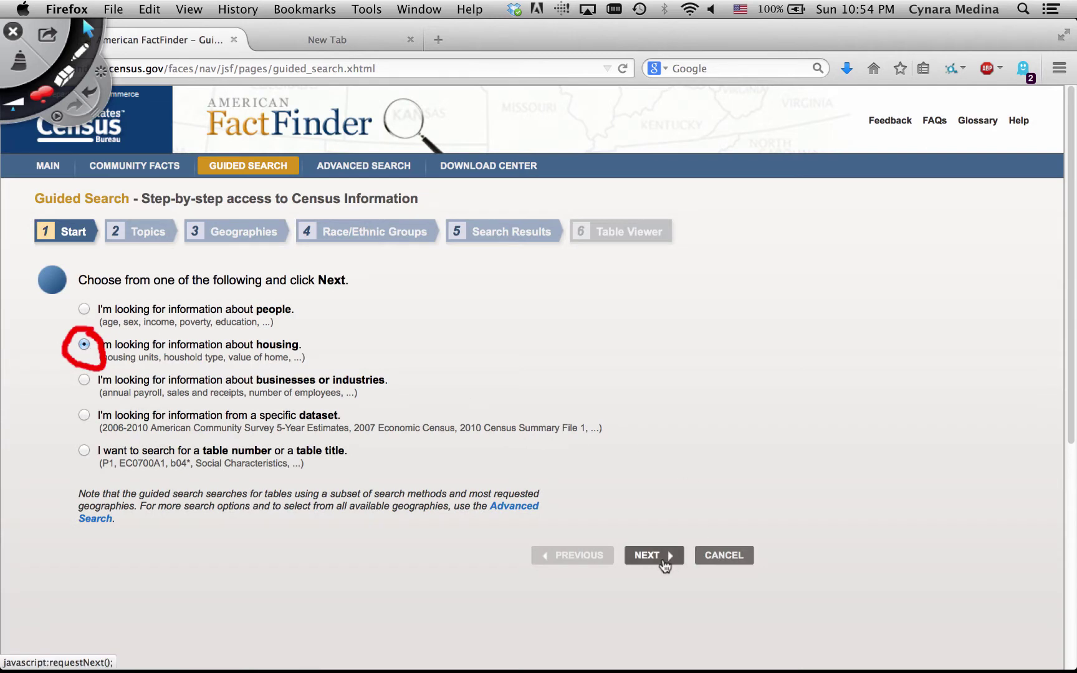
left_click(665, 562)
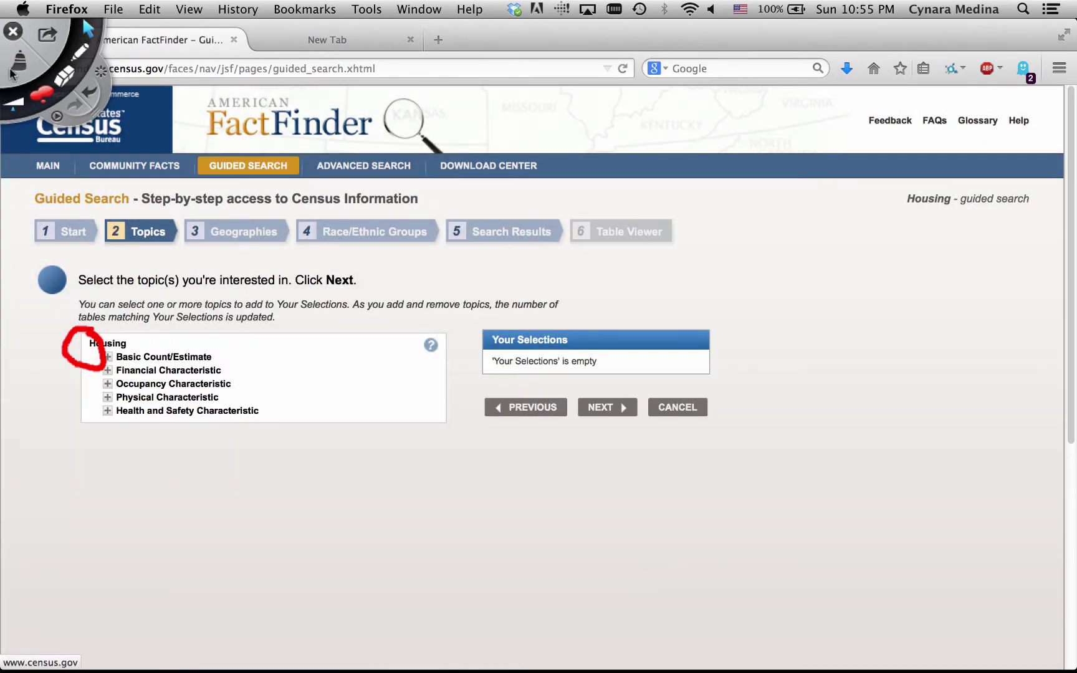
left_click(20, 64)
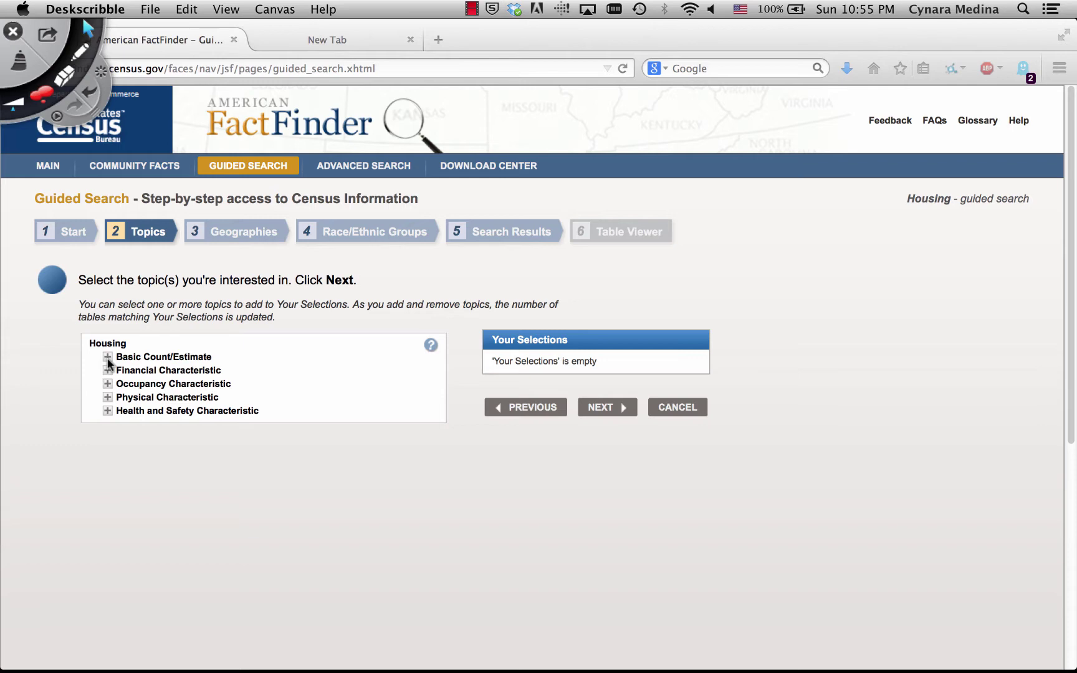
Expand Basic Count/Estimate and add Housing Units to the search selections
left_click(108, 360)
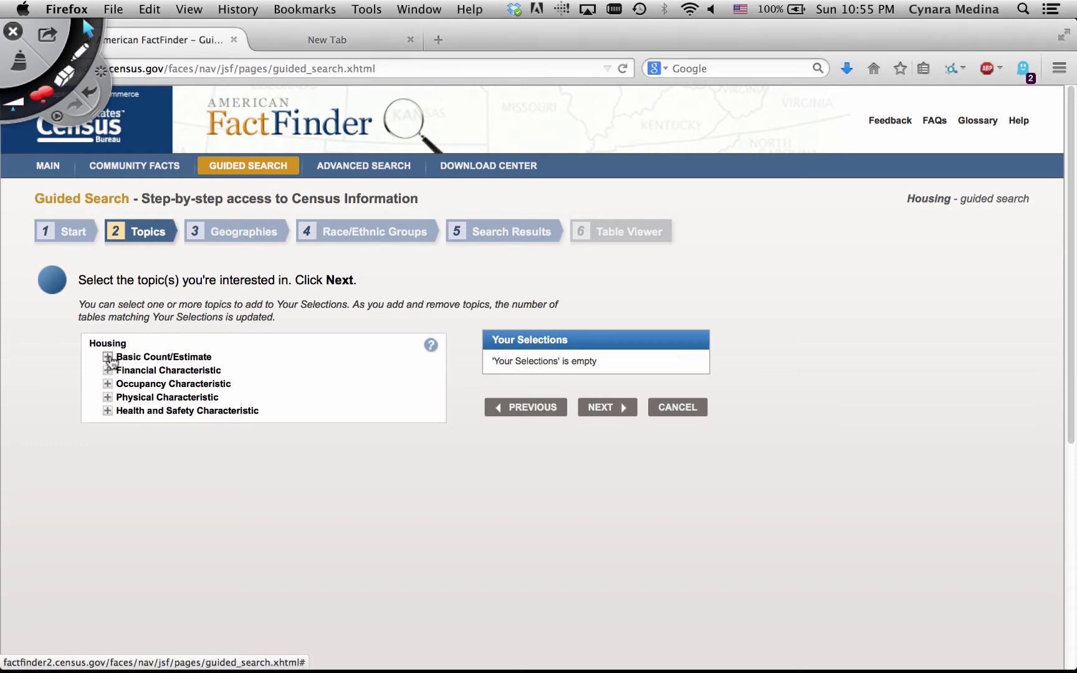
left_click(109, 360)
left_click_drag(237, 363, 235, 404)
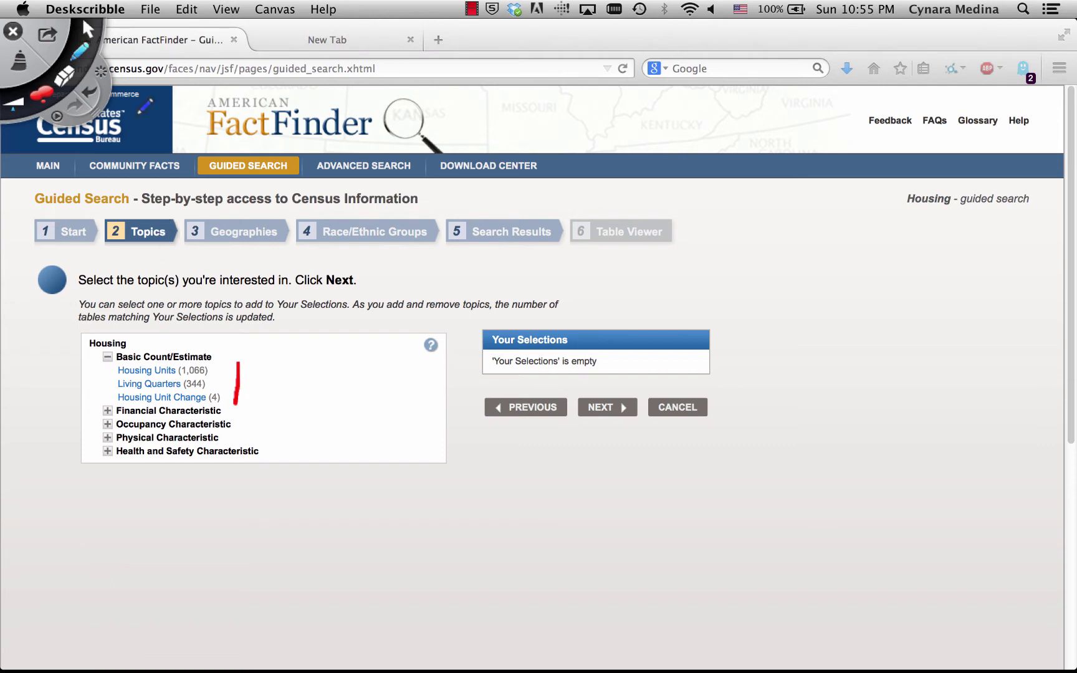
left_click(88, 29)
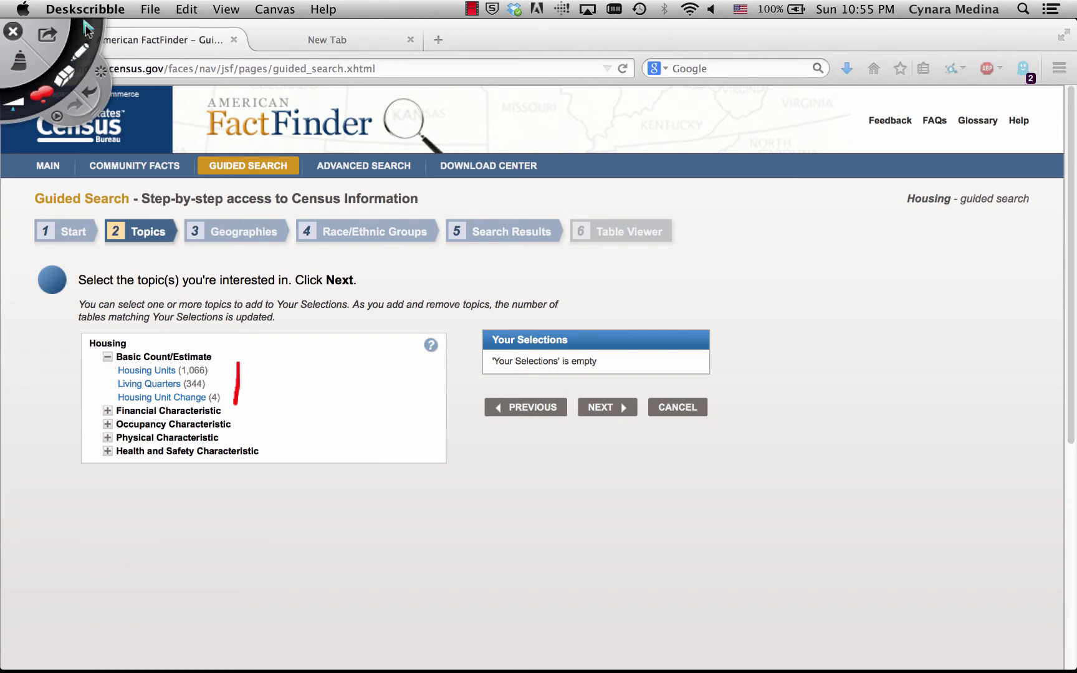
left_click(153, 374)
left_click(152, 371)
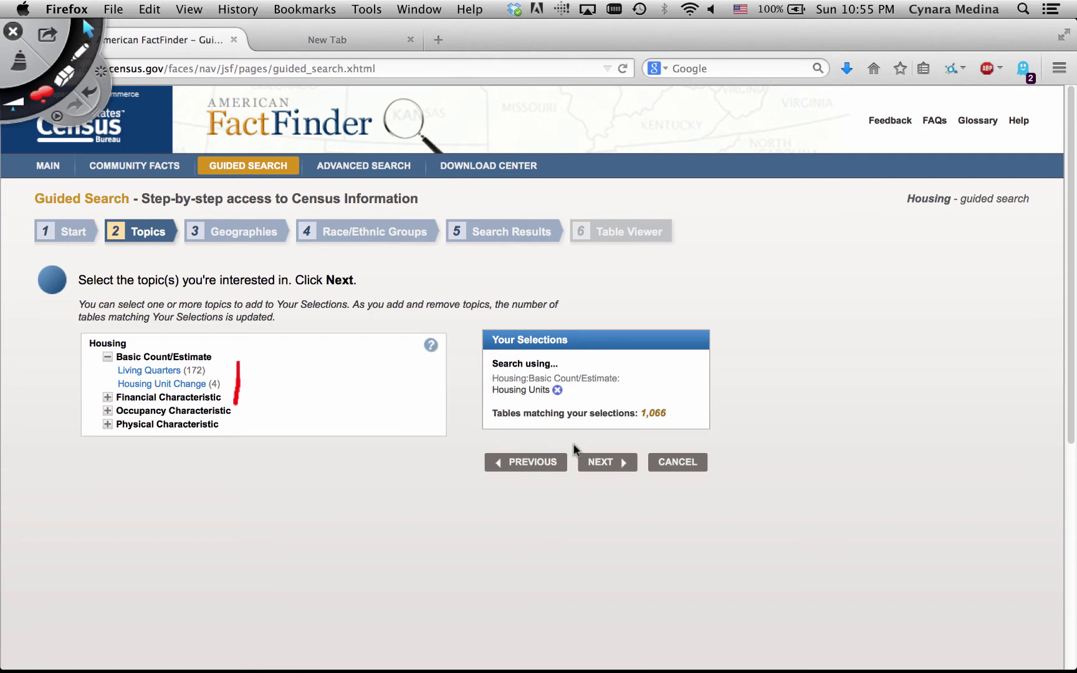
Mark the 1,066 matching tables count in red, clear it, and continue to Geographies
left_click(79, 53)
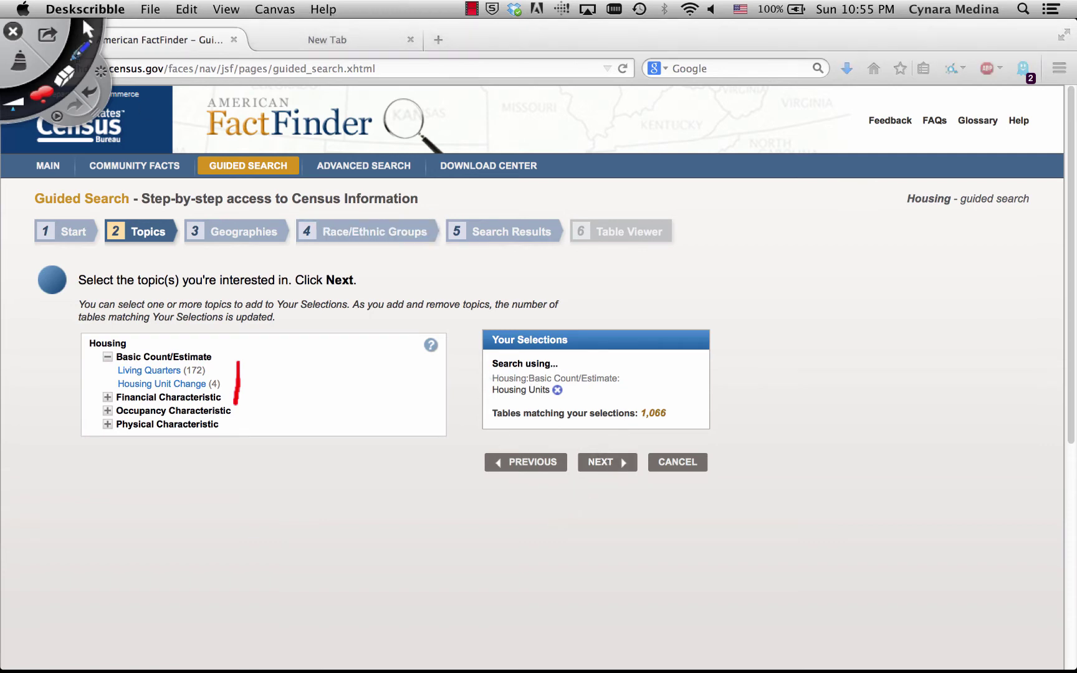
mouse_move(463, 655)
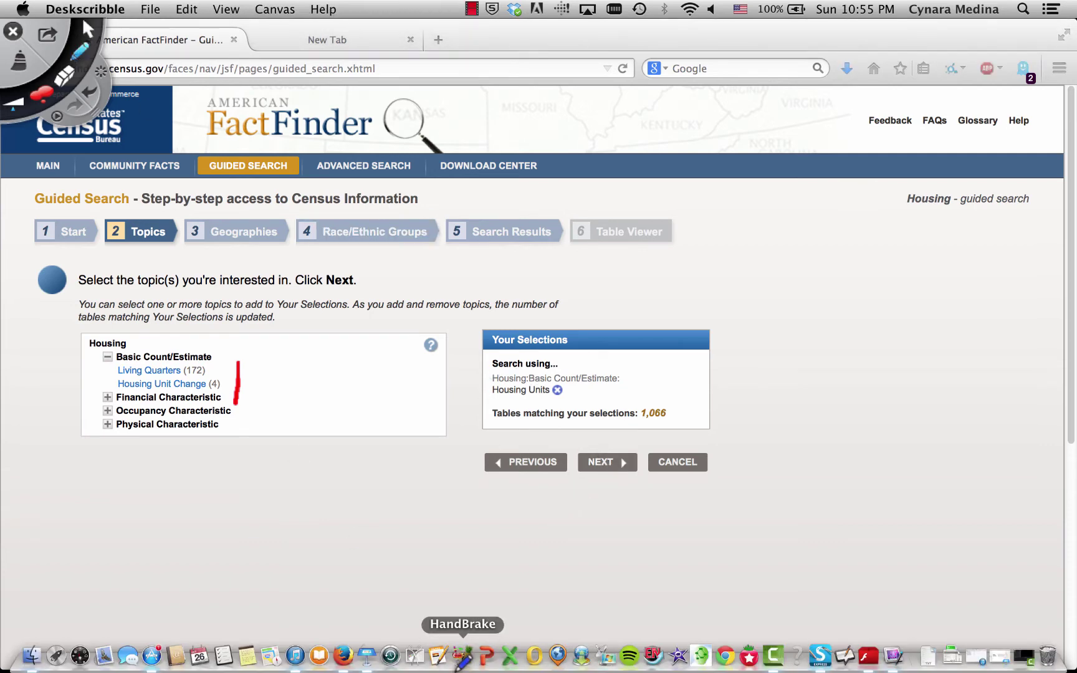
mouse_move(640, 398)
left_mouse_down()
mouse_move(635, 426)
mouse_move(680, 421)
mouse_move(638, 394)
left_mouse_up()
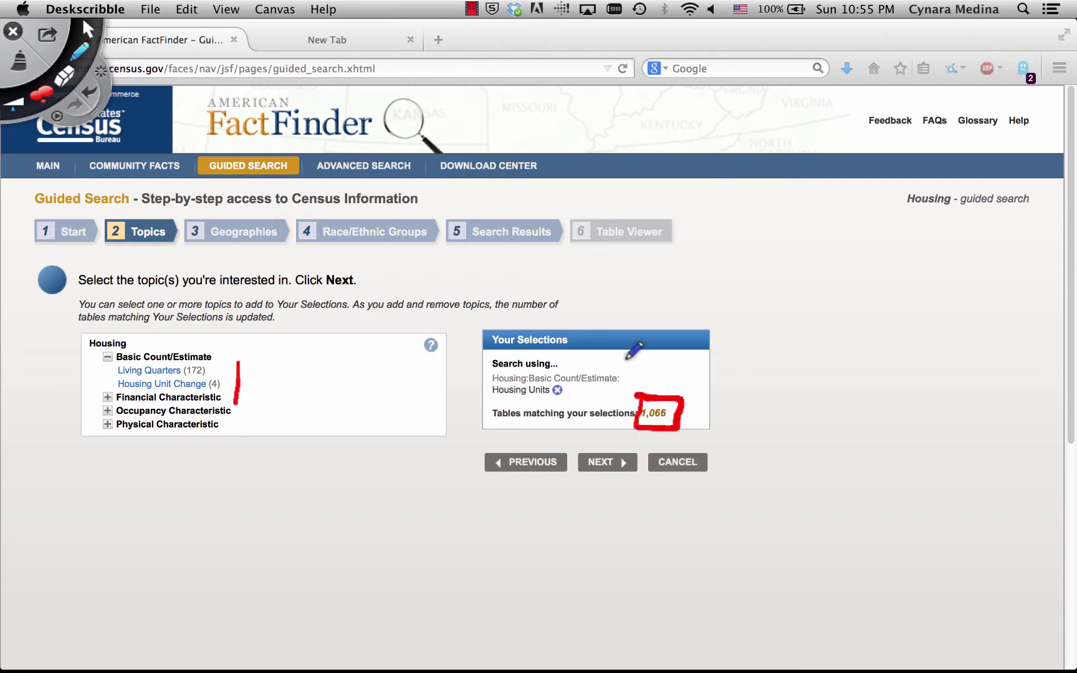
left_click(20, 63)
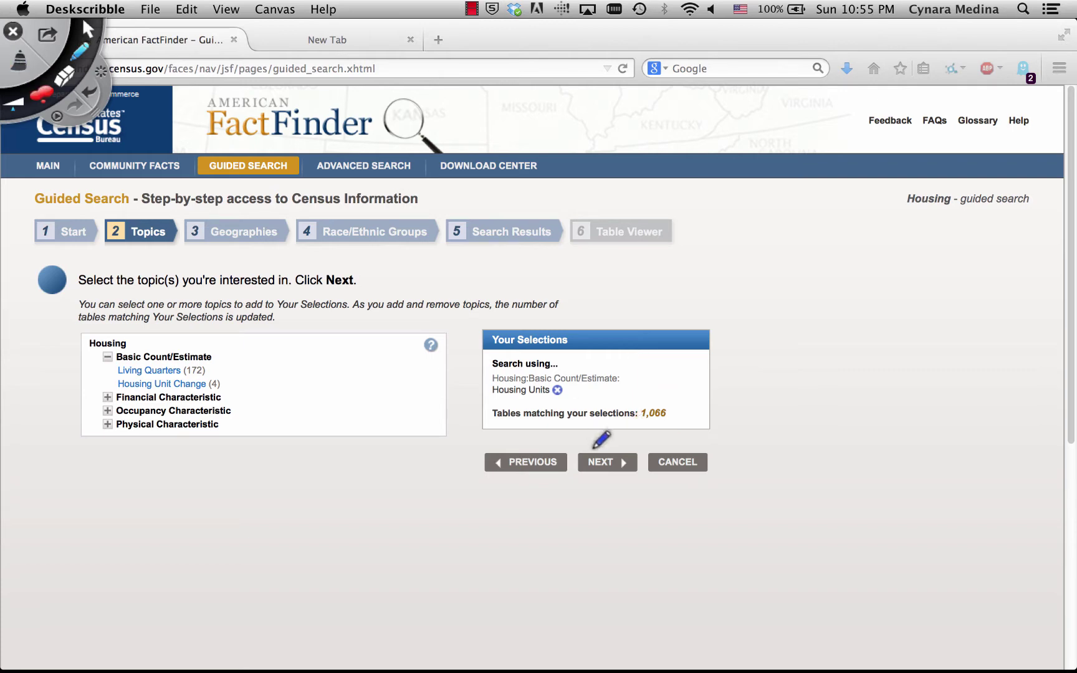
left_click(592, 464)
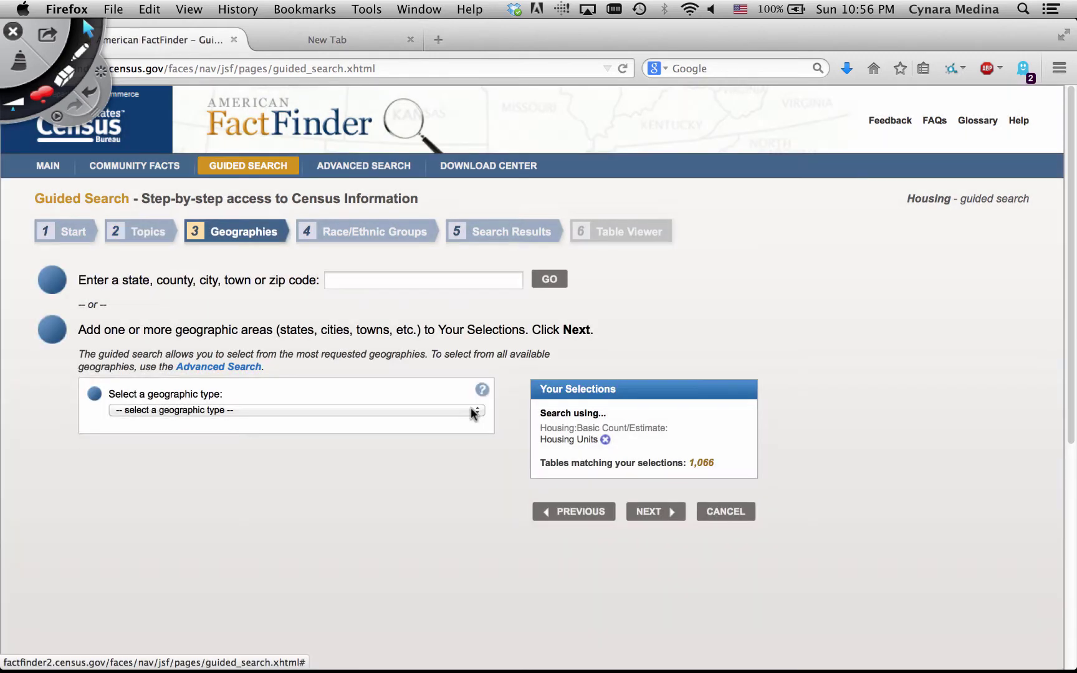
Set the geography to Census Tract in Texas, Bexar County
left_click(472, 411)
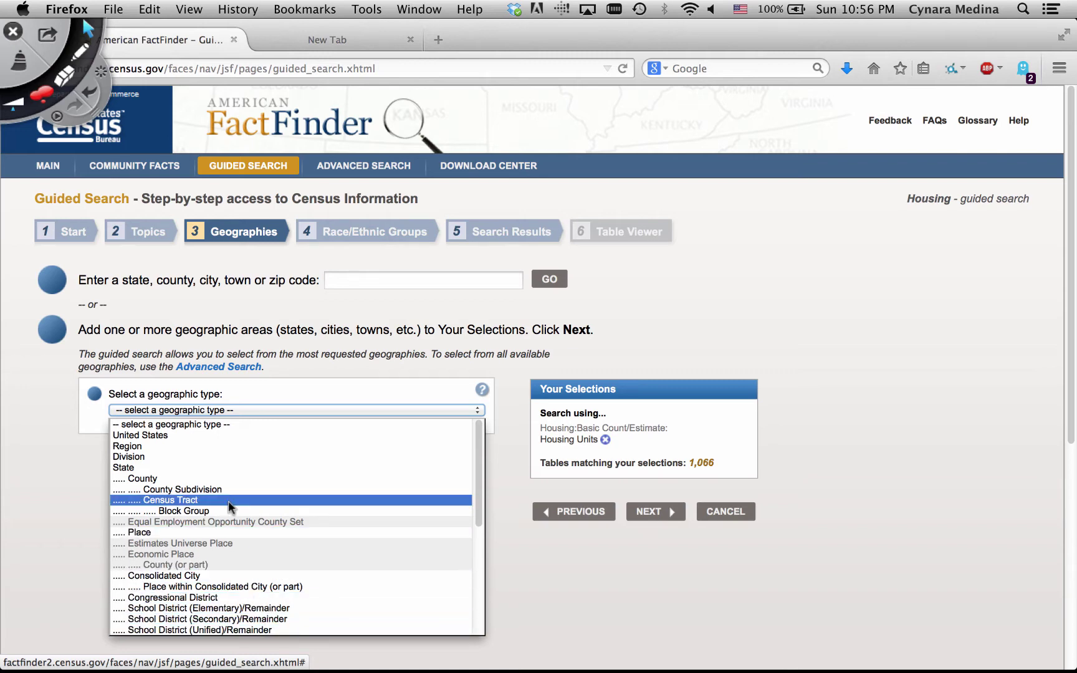
left_click(226, 501)
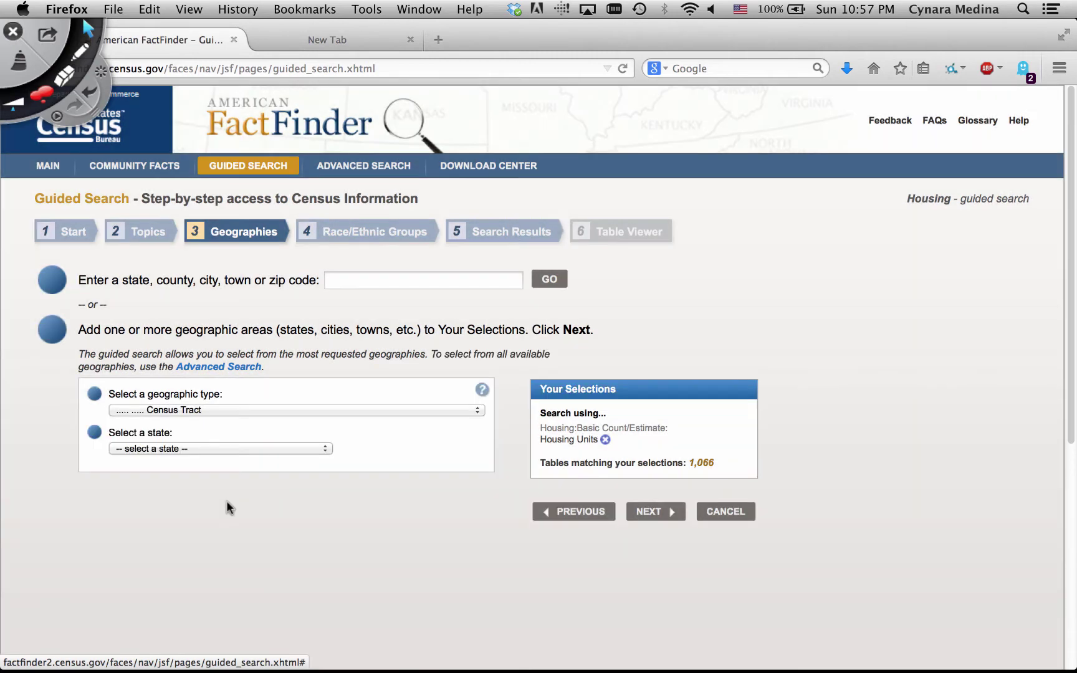
left_click(330, 443)
scroll(276, 417, "down", 10)
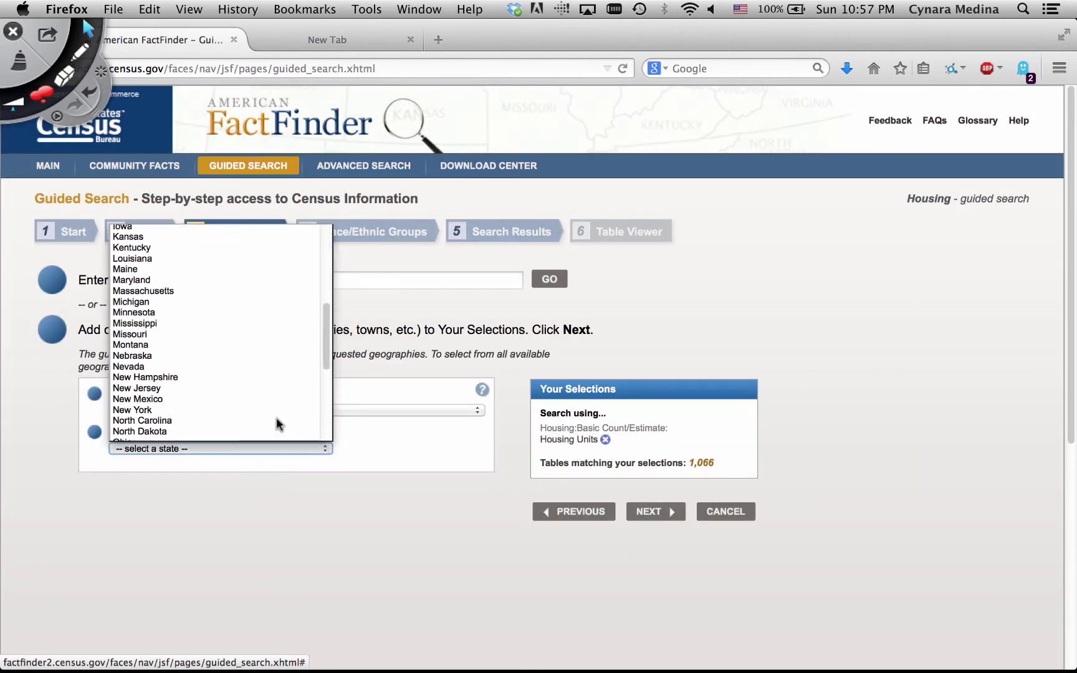
left_click(256, 349)
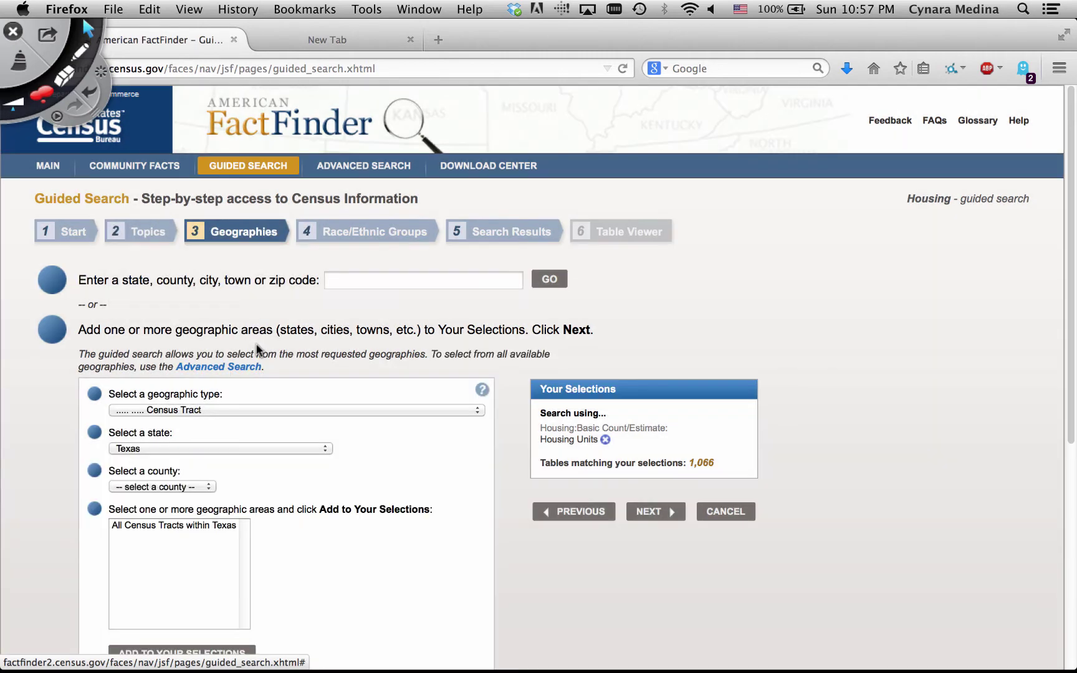
left_click(206, 487)
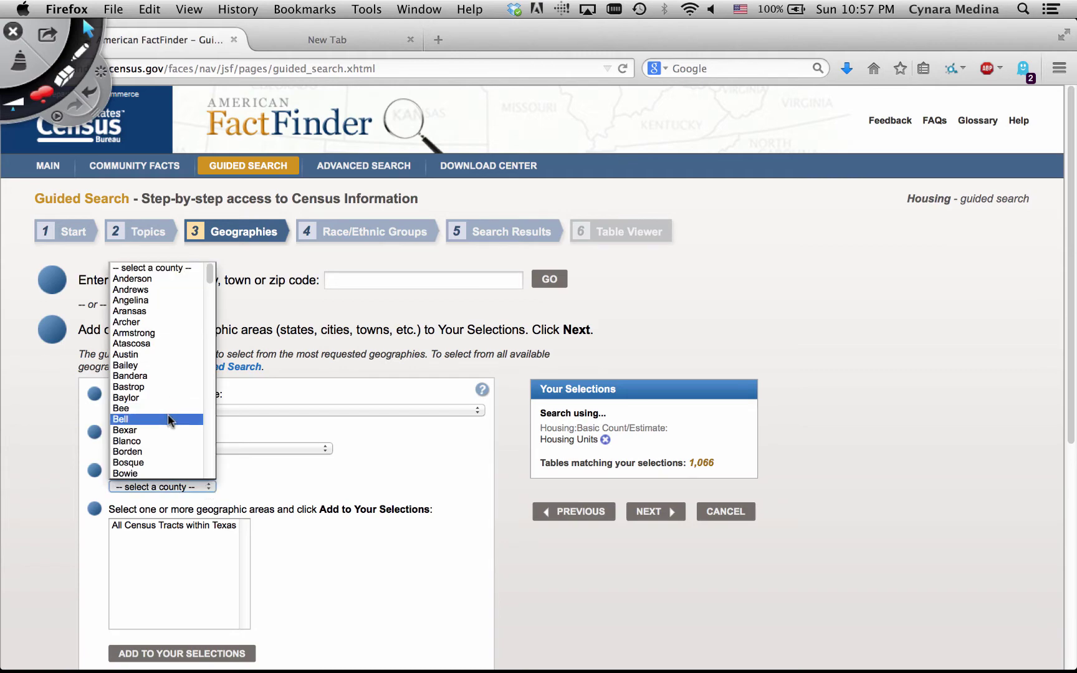
left_click(168, 432)
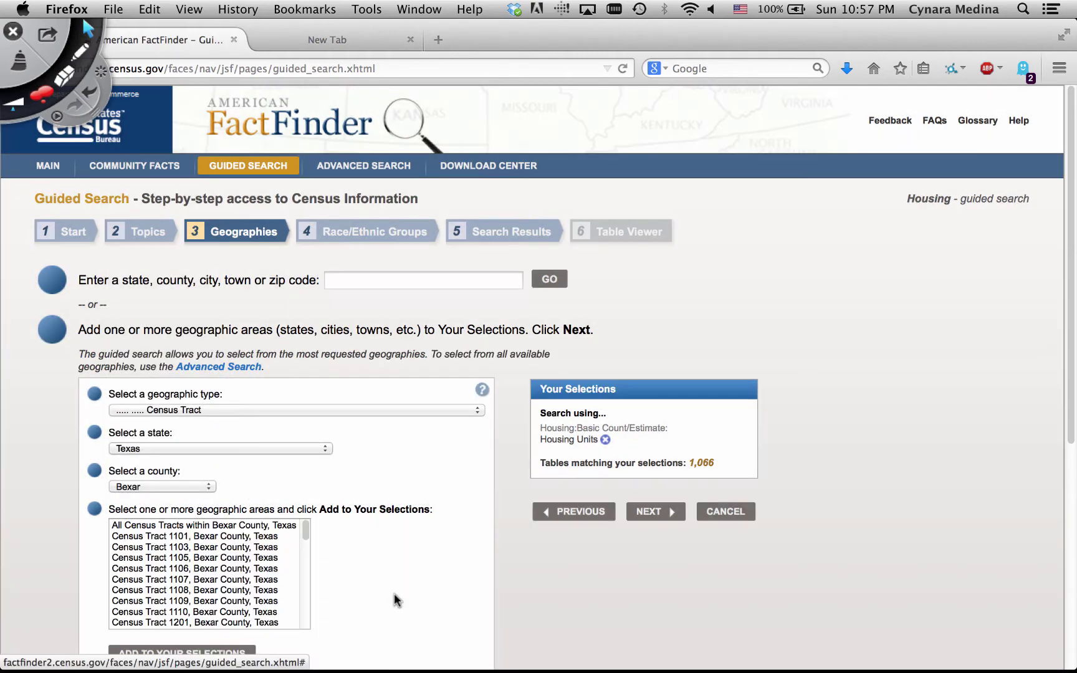
Scroll through the Bexar County census tract list, then back to the top
scroll(394, 593, "down", 3)
scroll(393, 594, "down", 2)
scroll(202, 377, "down", 4)
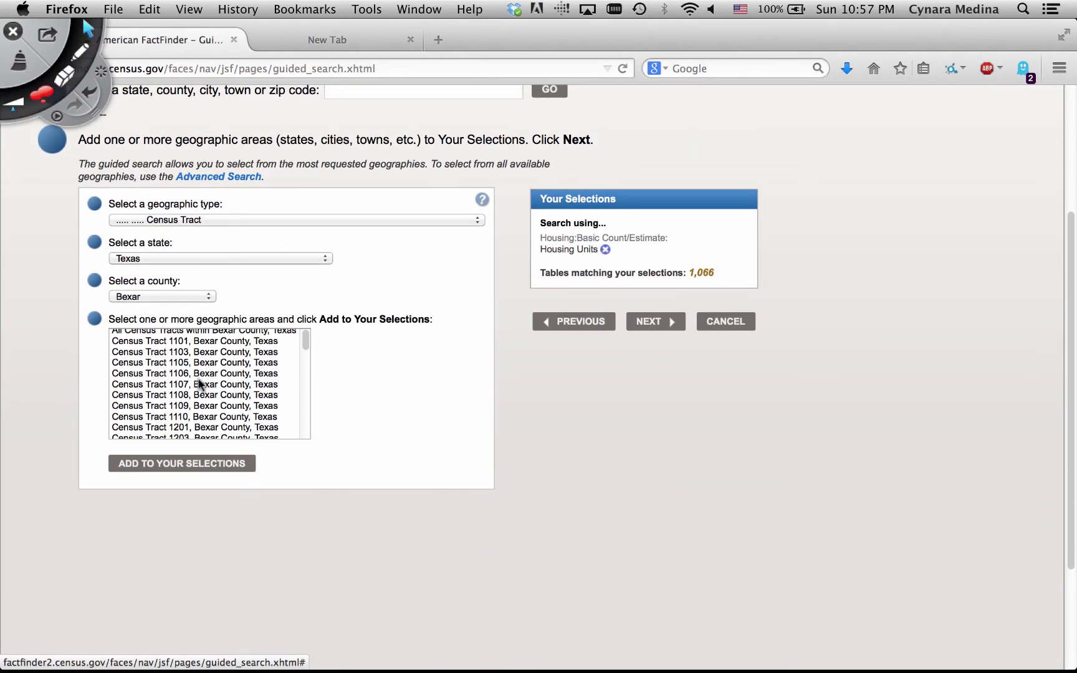
scroll(201, 383, "down", 6)
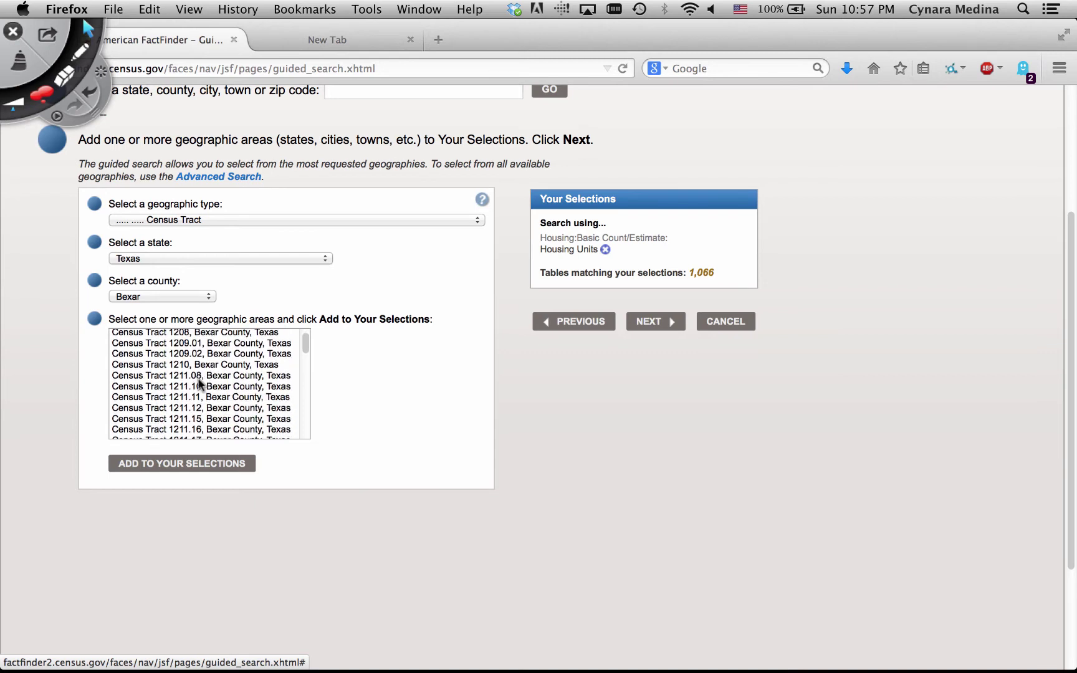
scroll(200, 383, "down", 6)
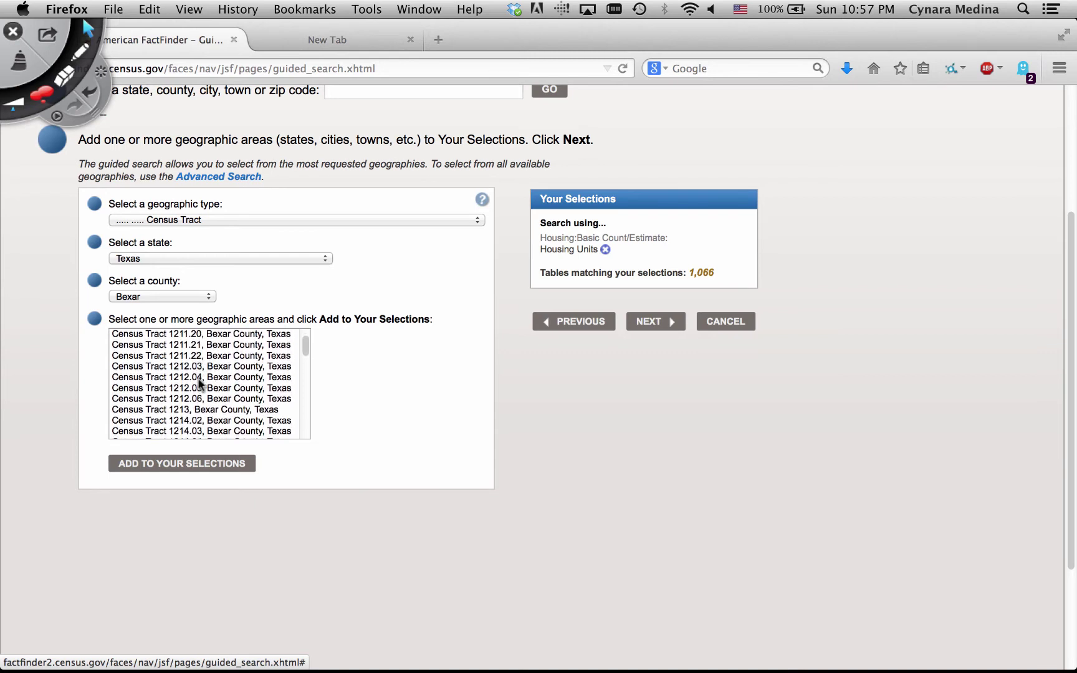
left_click(79, 51)
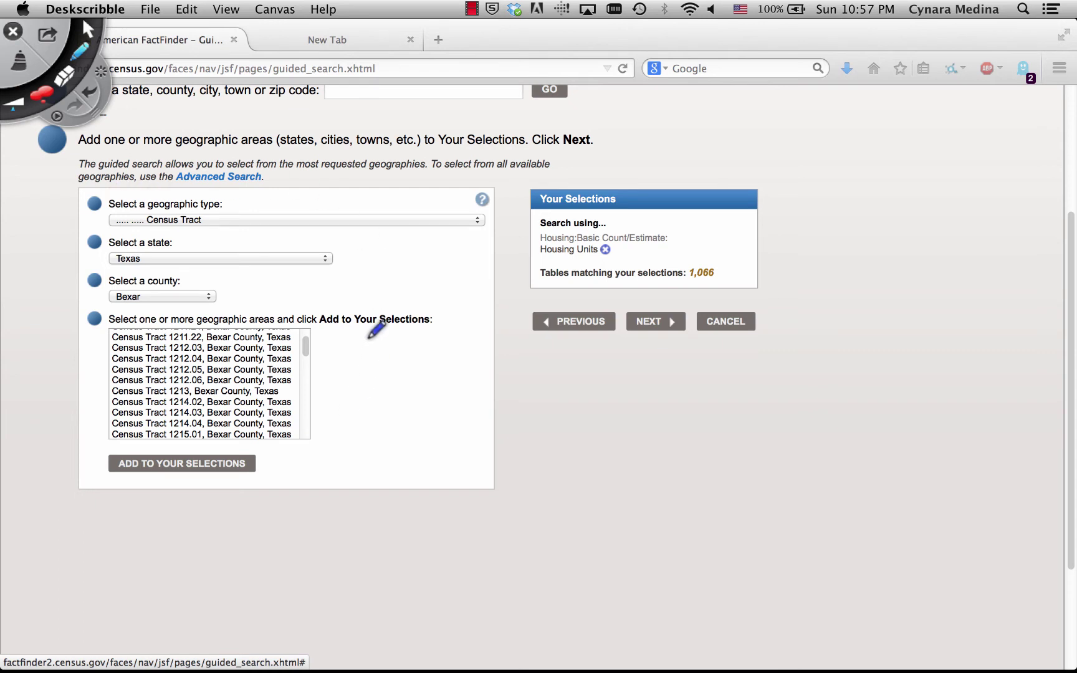
left_click(89, 28)
scroll(386, 172, "up", 5)
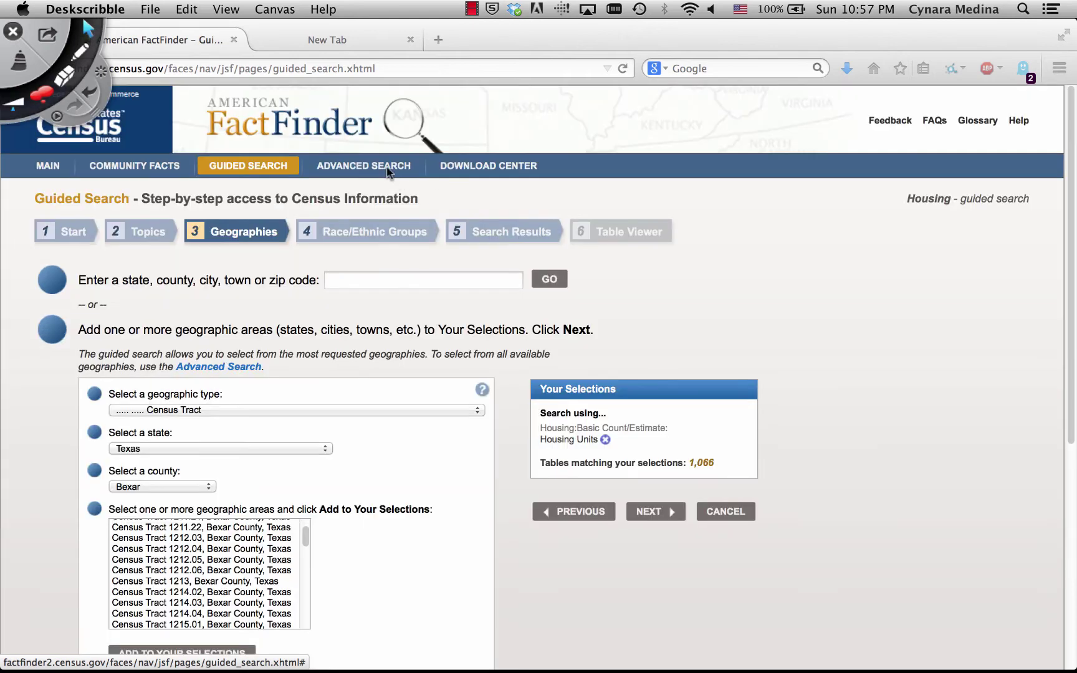
left_click(328, 174)
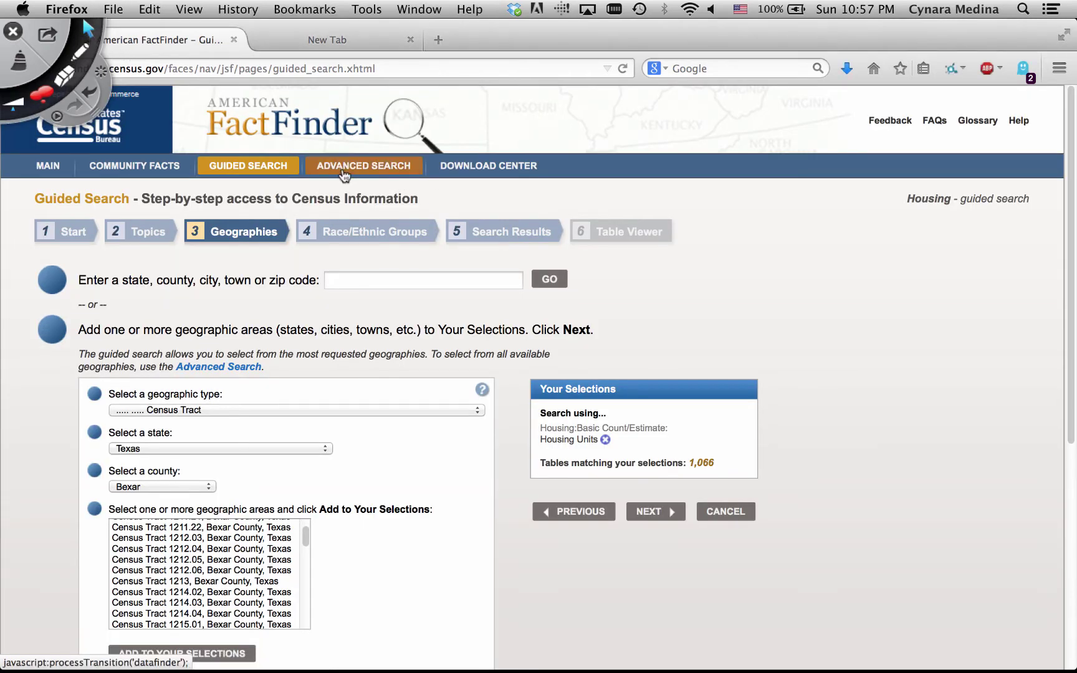
Go to Advanced Search and open its Select Geographies window
left_click(343, 175)
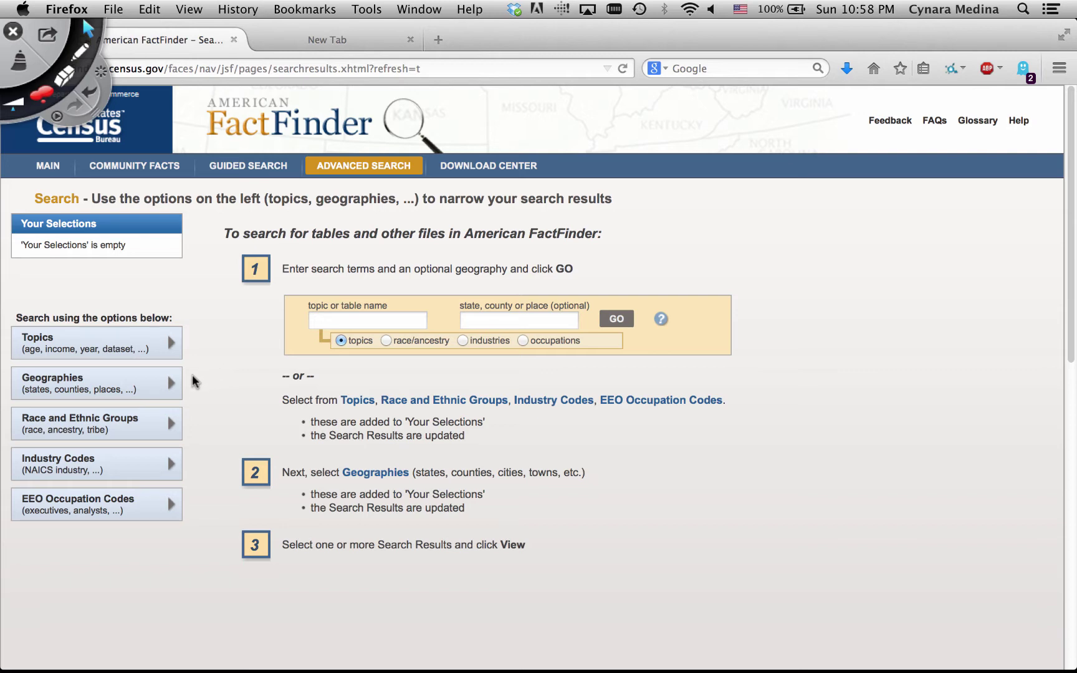
left_click(121, 394)
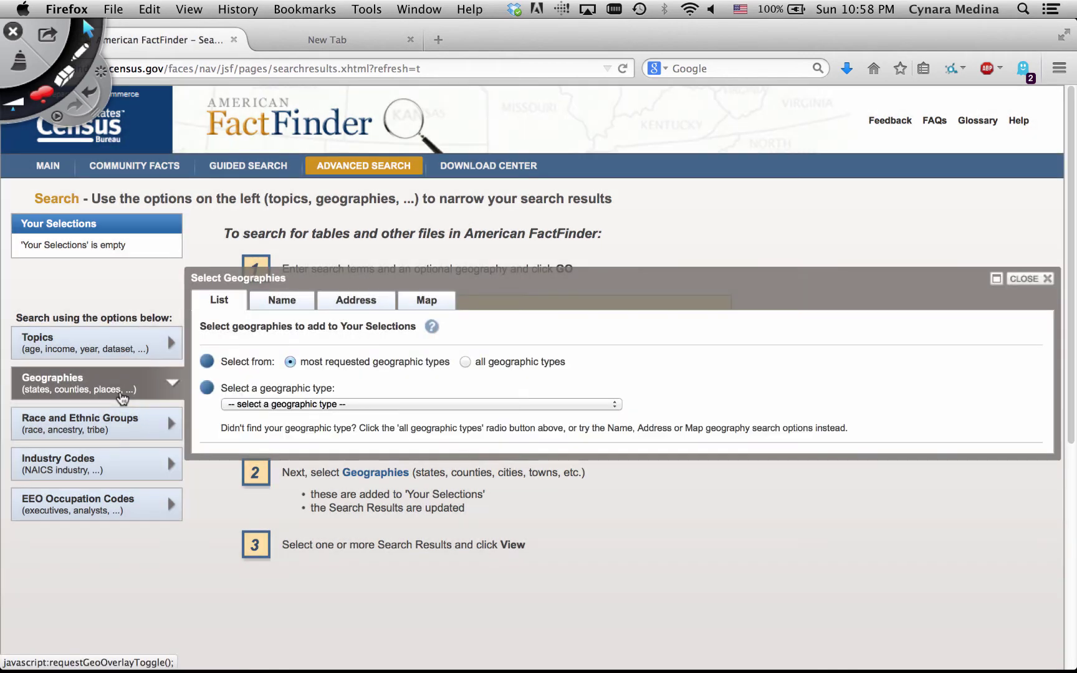
On the Address tab, search geographies for a street address in San Antonio, Texas
left_click(367, 303)
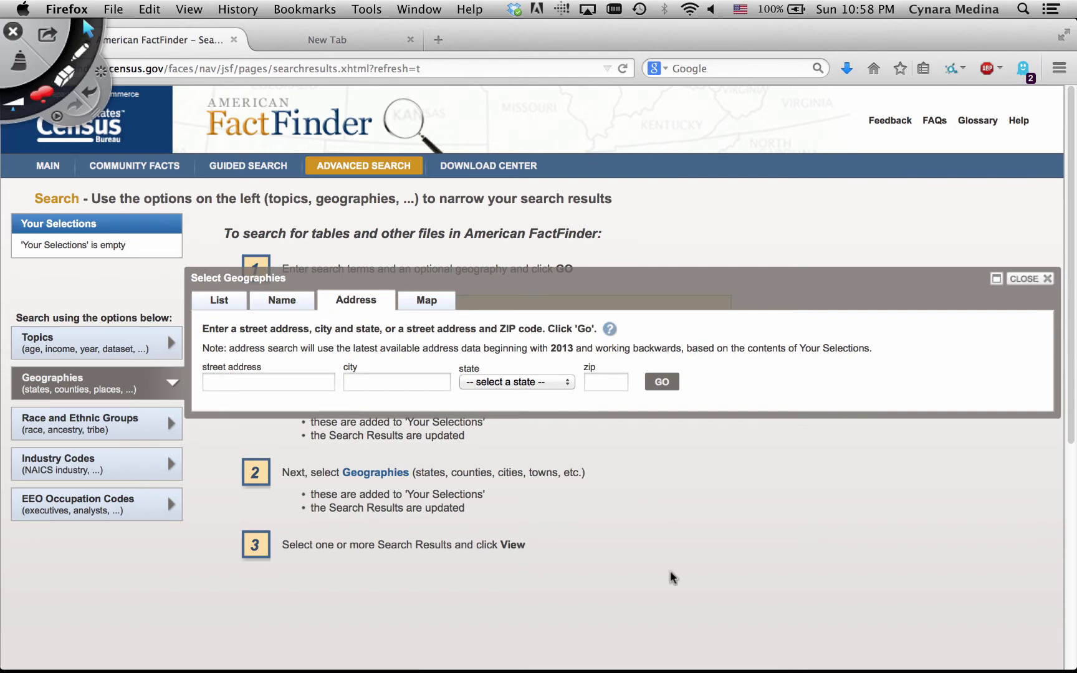
left_click(293, 385)
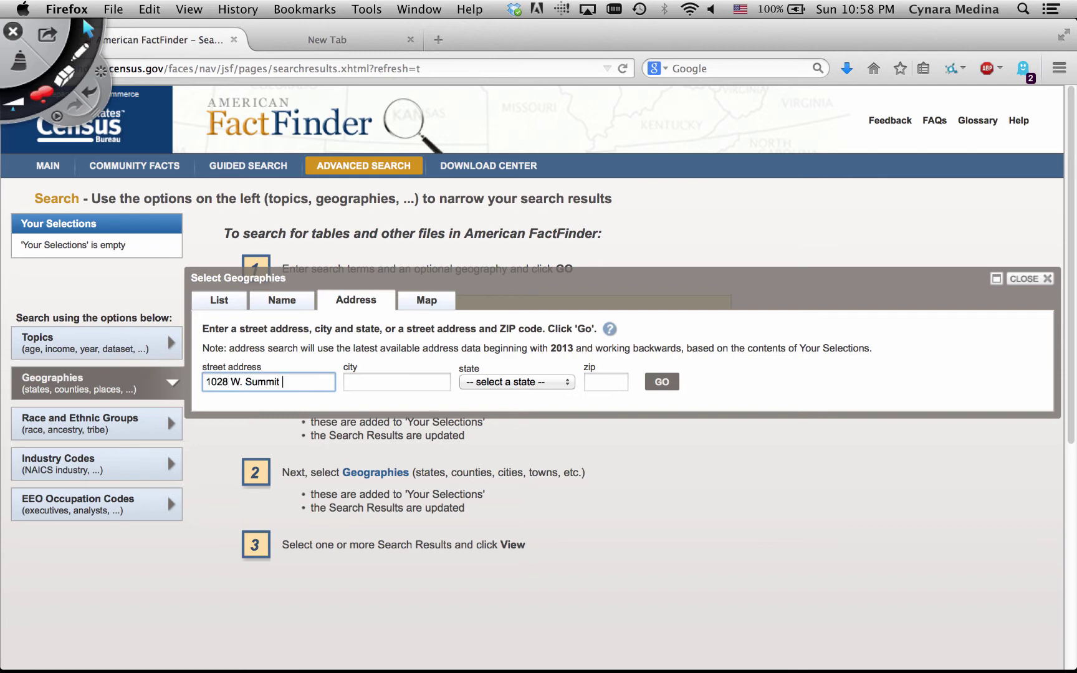
key("Tab")
type("San Antonio")
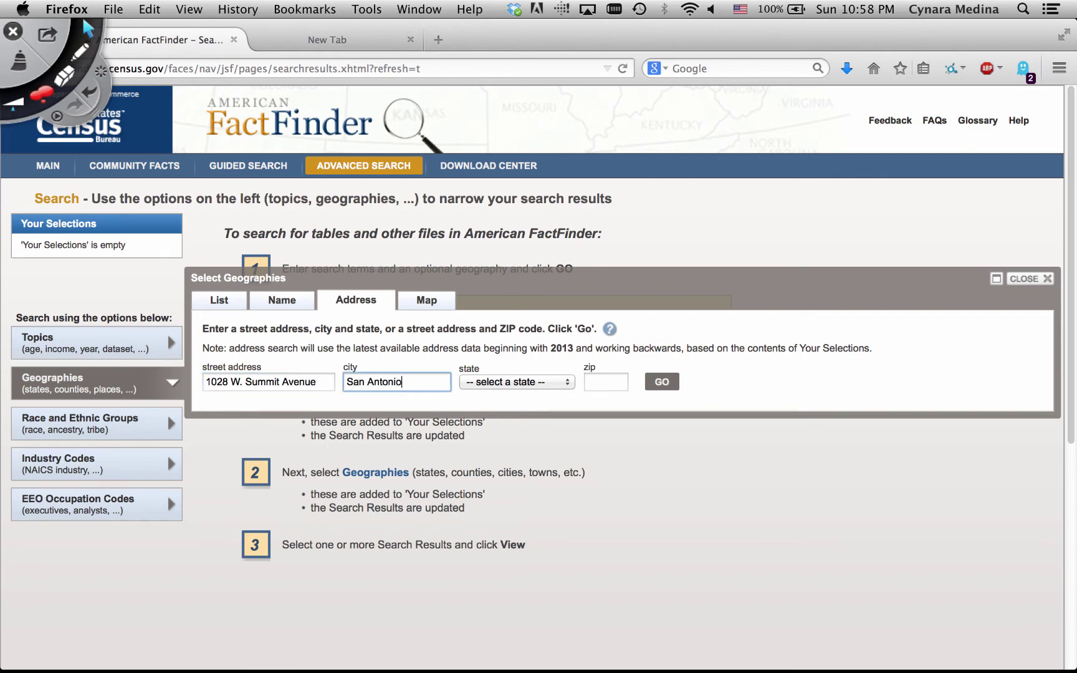
key("Tab")
type("tex")
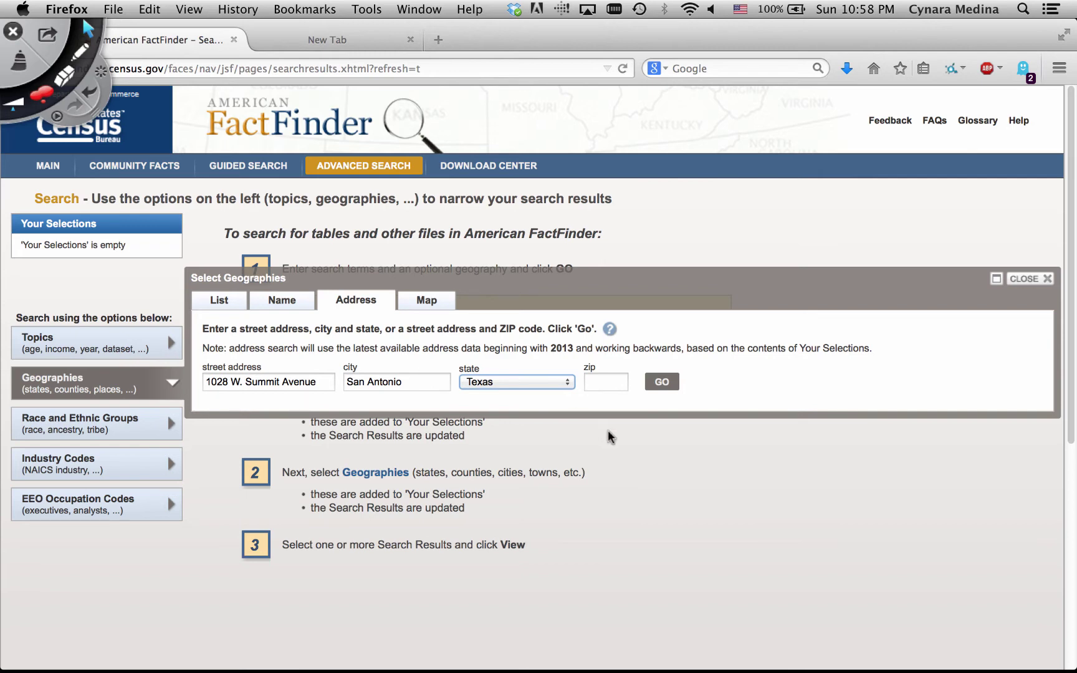
left_click(663, 384)
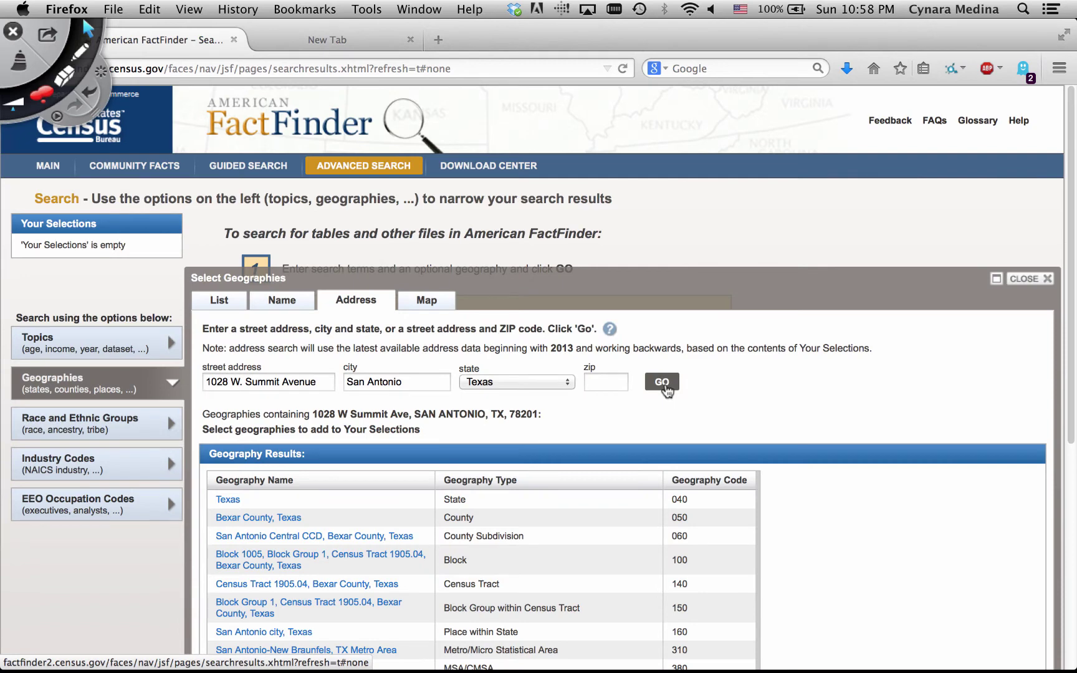
Add Census Tract 1905.04, Bexar County, Texas to Your Selections, giving 3,387 tables
scroll(517, 545, "down", 5)
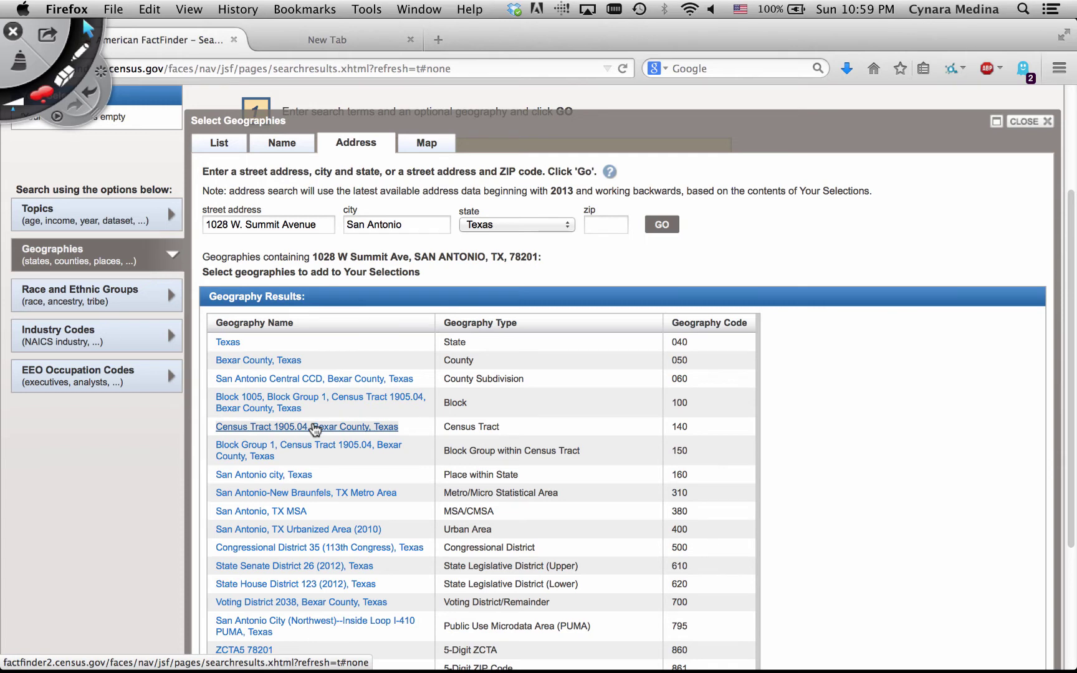
left_click(315, 428)
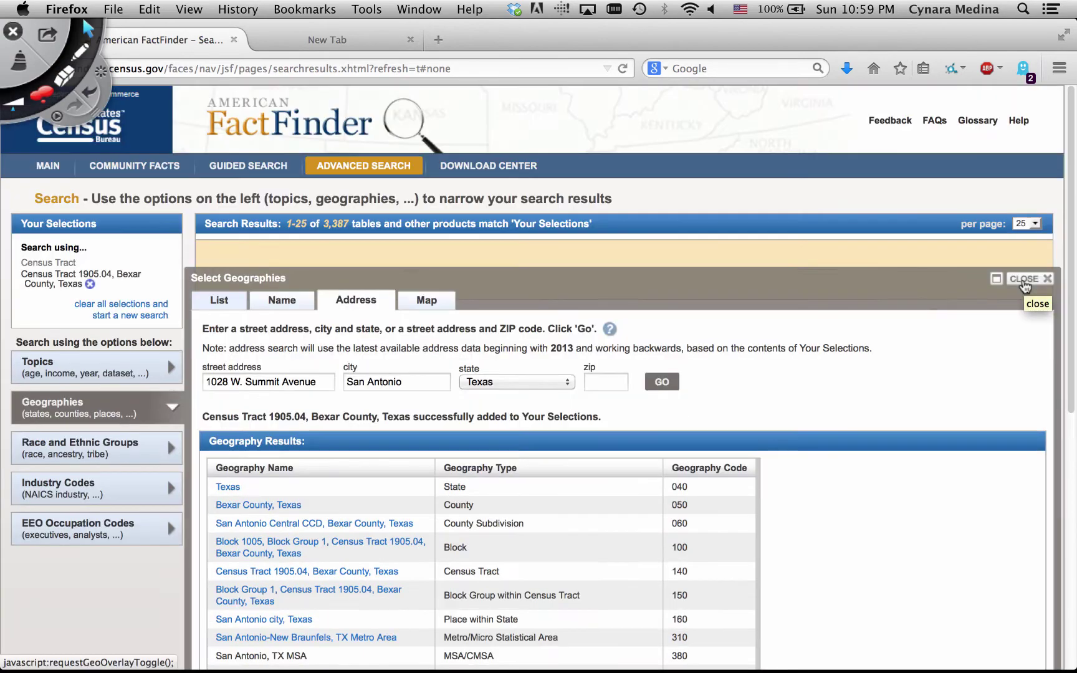
Close the geography window and browse the Census Tract 1905.04 results
left_click(1024, 280)
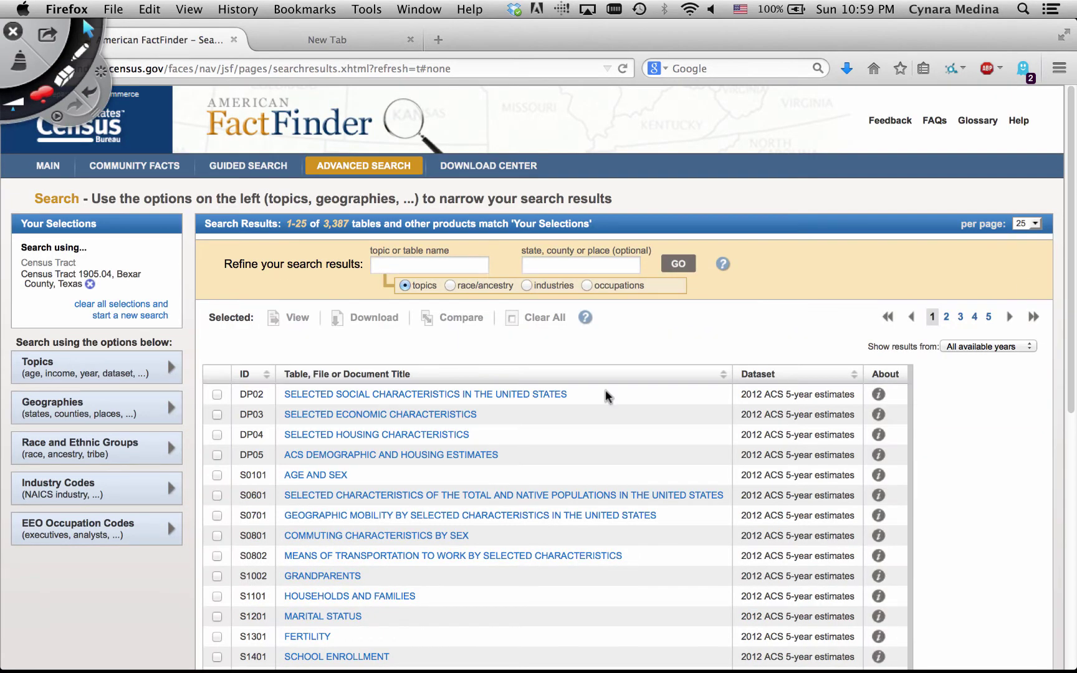
scroll(1021, 499, "down", 5)
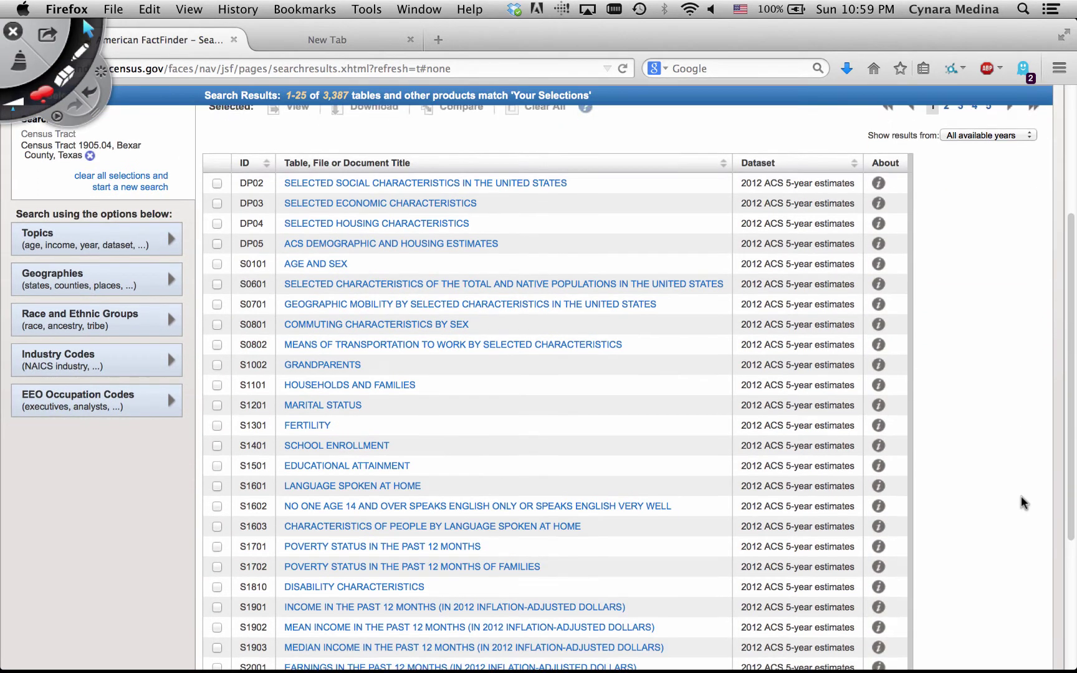
scroll(1021, 503, "down", 3)
scroll(1020, 503, "up", 5)
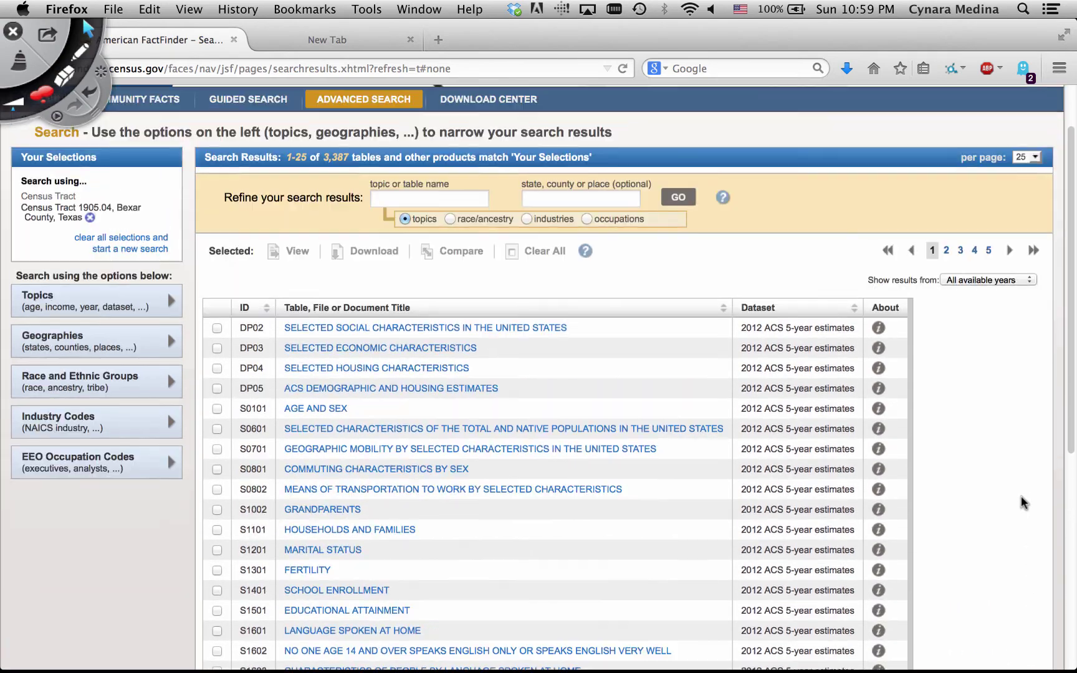
scroll(1021, 502, "down", 5)
scroll(1022, 501, "down", 4)
scroll(1022, 502, "up", 8)
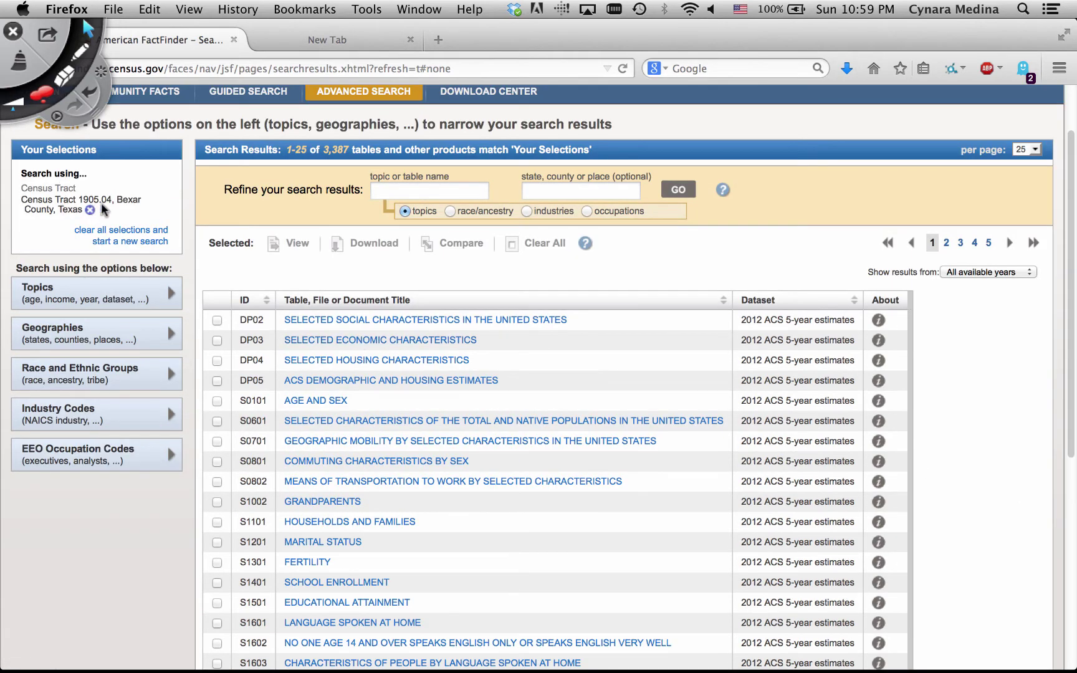
Limit the results to 2012, leaving 924 matching tables
left_click(1030, 274)
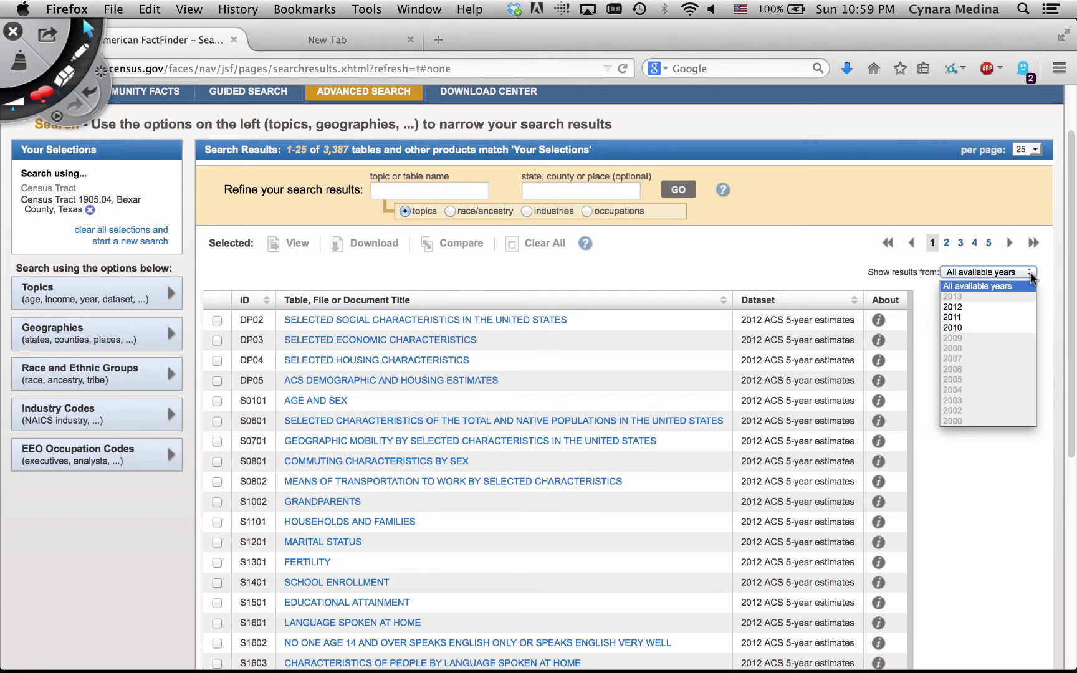
left_click(1007, 306)
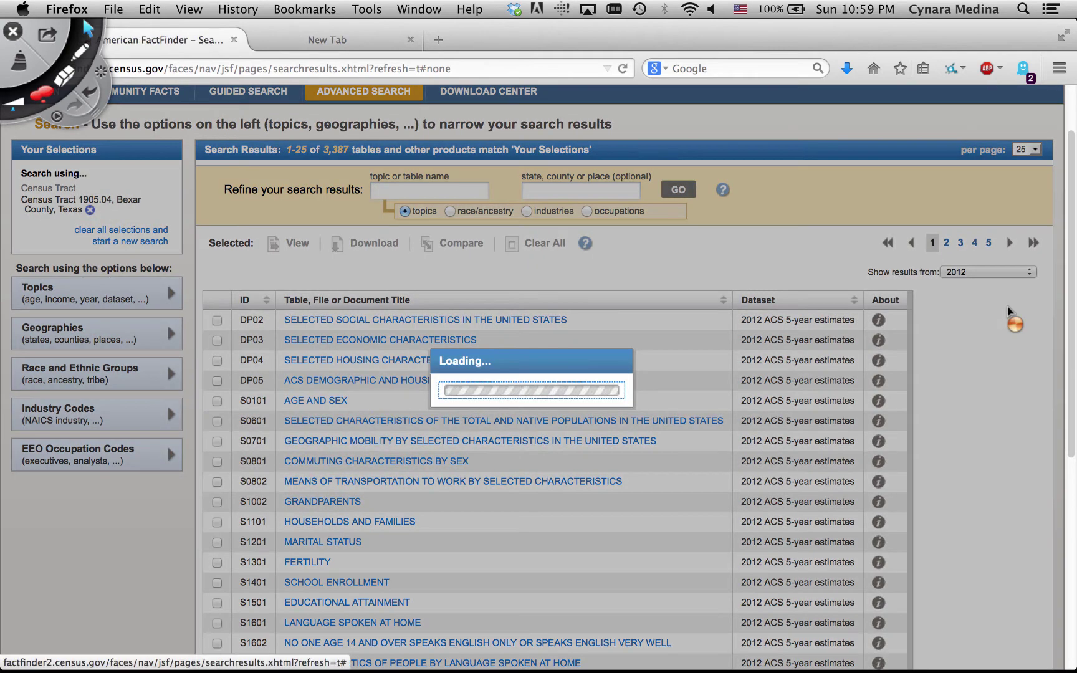
scroll(1010, 311, "down", 3)
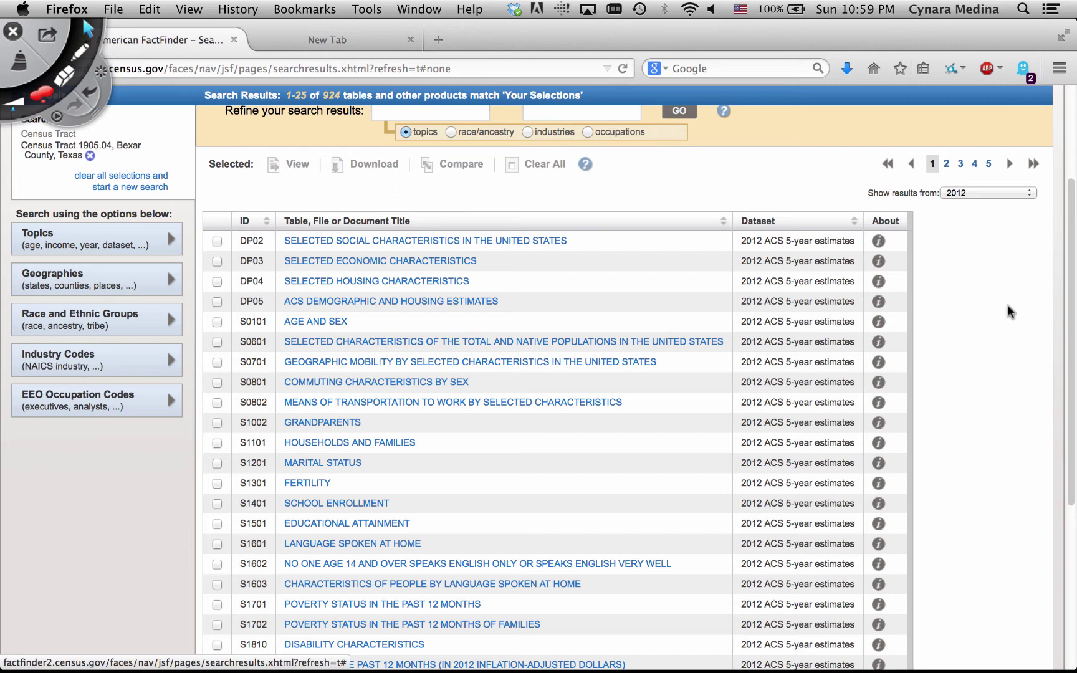
mouse_move(560, 669)
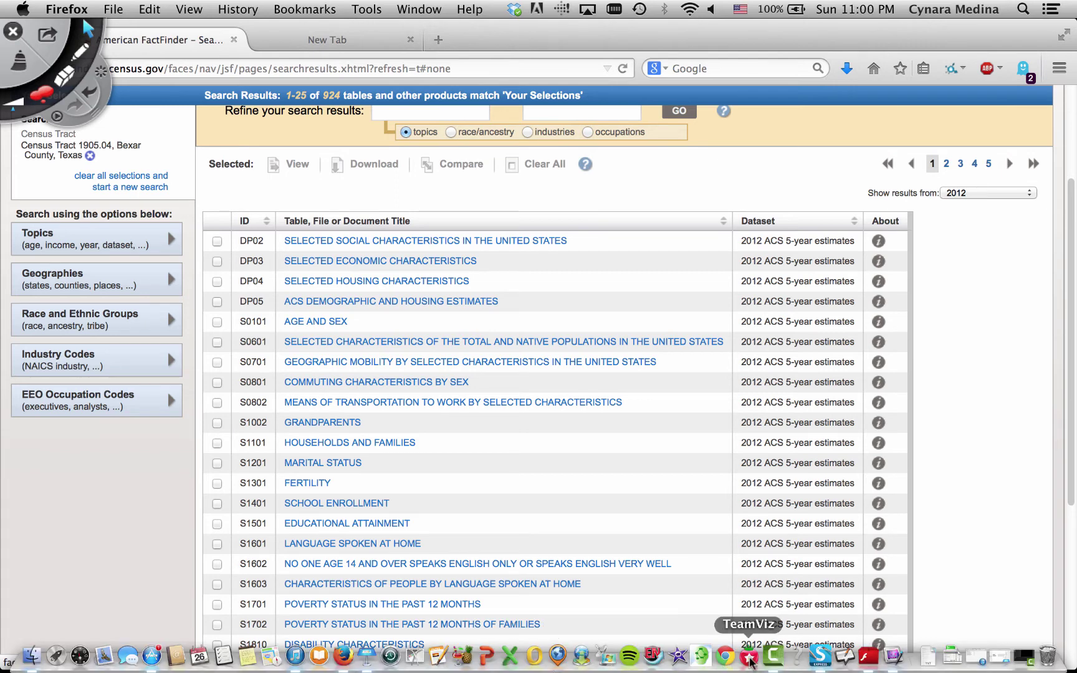
left_click(366, 657)
On the Food desert slide, circle the 'Food desert' title in red
left_click(64, 194)
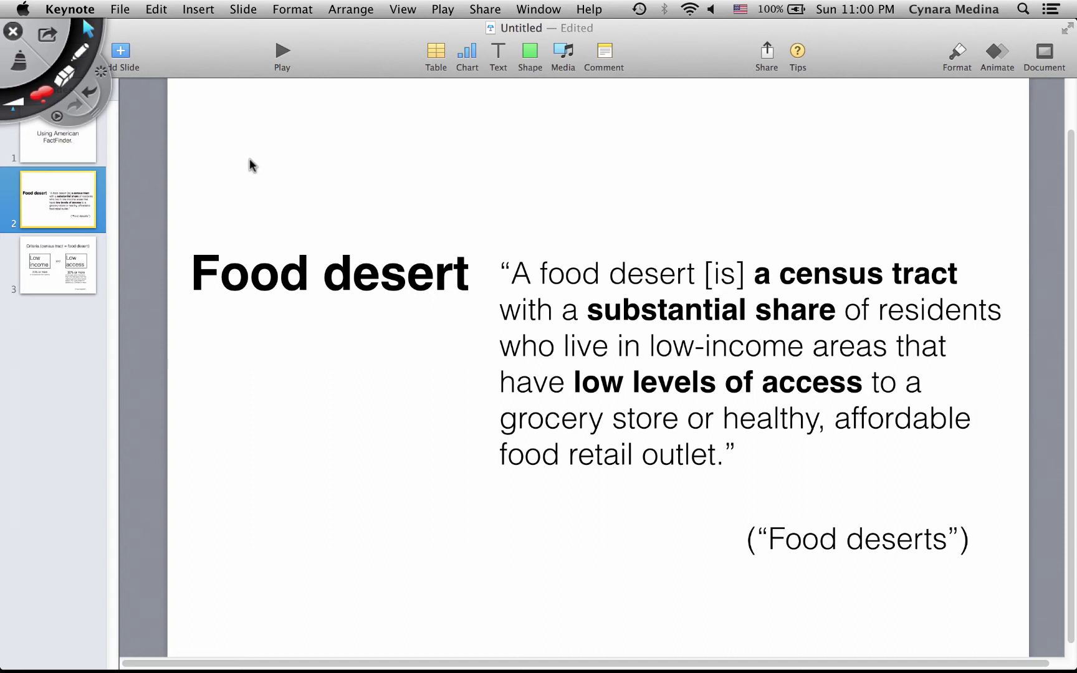
left_click(428, 233)
mouse_move(355, 230)
left_mouse_down()
mouse_move(243, 230)
mouse_move(272, 308)
mouse_move(443, 301)
mouse_move(470, 248)
mouse_move(364, 212)
left_mouse_up()
Handwrite 'DEFINITION.' above the quote in red
mouse_move(581, 181)
left_mouse_down()
mouse_move(587, 215)
mouse_move(645, 214)
mouse_move(641, 186)
left_mouse_up()
mouse_move(622, 210)
left_mouse_down()
mouse_move(640, 206)
mouse_move(649, 227)
left_mouse_up()
mouse_move(646, 189)
left_mouse_down()
mouse_move(675, 185)
mouse_move(668, 207)
mouse_move(681, 225)
mouse_move(723, 188)
mouse_move(722, 226)
mouse_move(776, 195)
left_mouse_up()
mouse_move(766, 198)
left_mouse_down()
mouse_move(764, 225)
mouse_move(798, 225)
mouse_move(835, 203)
mouse_move(829, 196)
left_mouse_up()
mouse_move(843, 199)
left_mouse_down()
mouse_move(853, 215)
mouse_move(862, 192)
left_mouse_up()
left_click(870, 221)
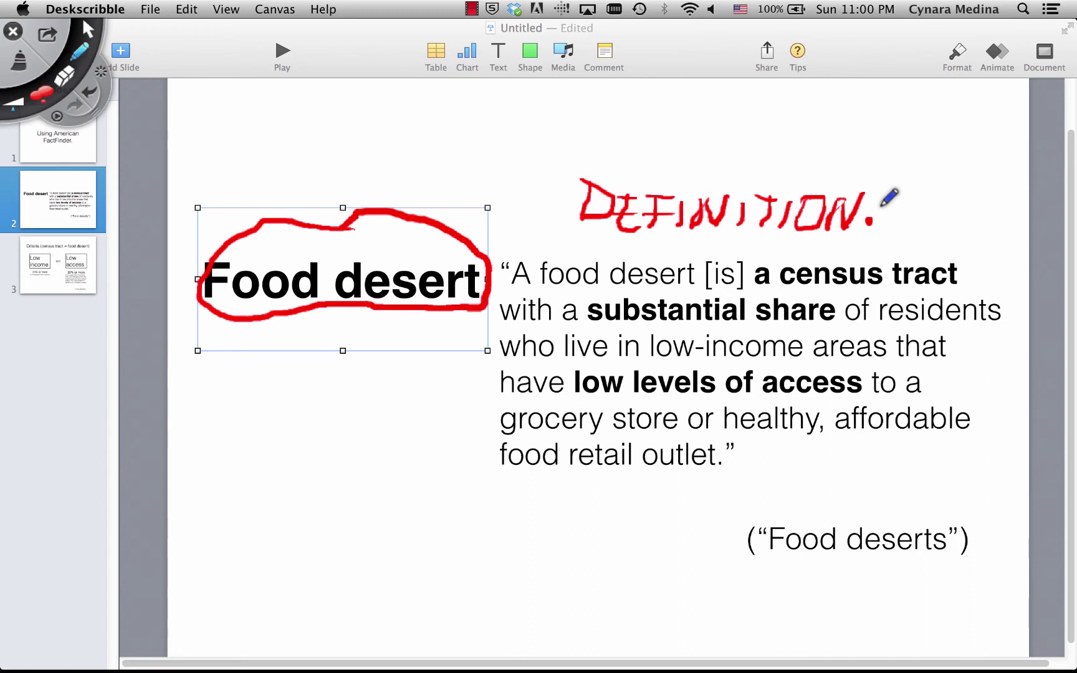
Clear the old ink and mark 'a census tract', 'low-income' and 'low levels of access' in red
left_click(25, 63)
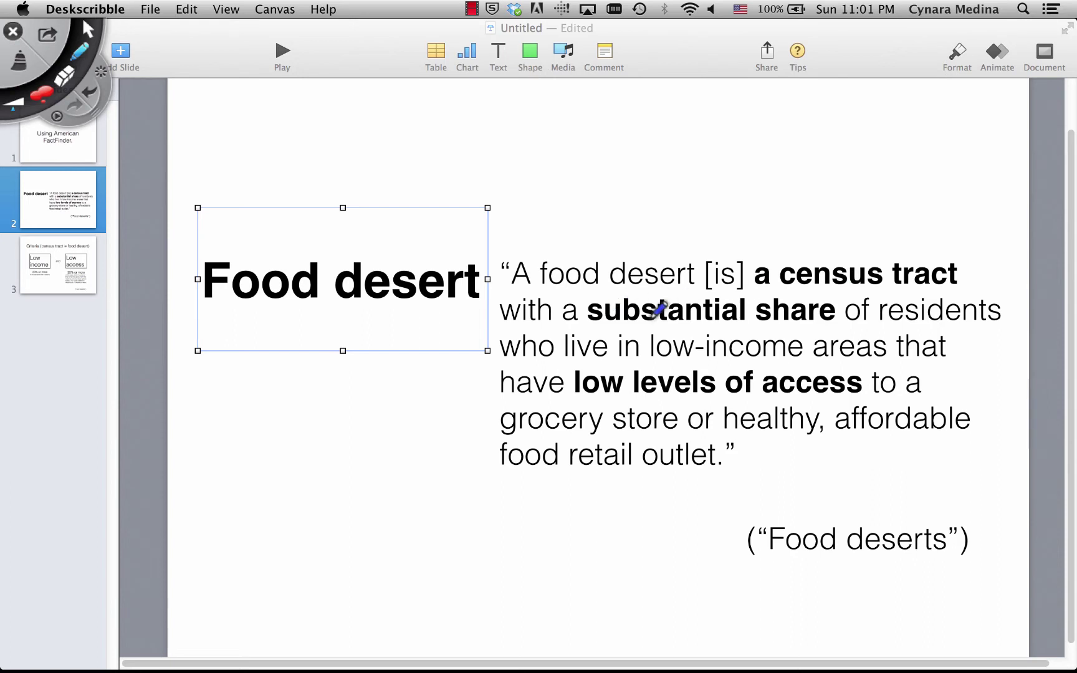
mouse_move(756, 297)
left_mouse_down()
mouse_move(948, 291)
mouse_move(946, 249)
mouse_move(775, 243)
mouse_move(750, 280)
mouse_move(758, 298)
left_mouse_up()
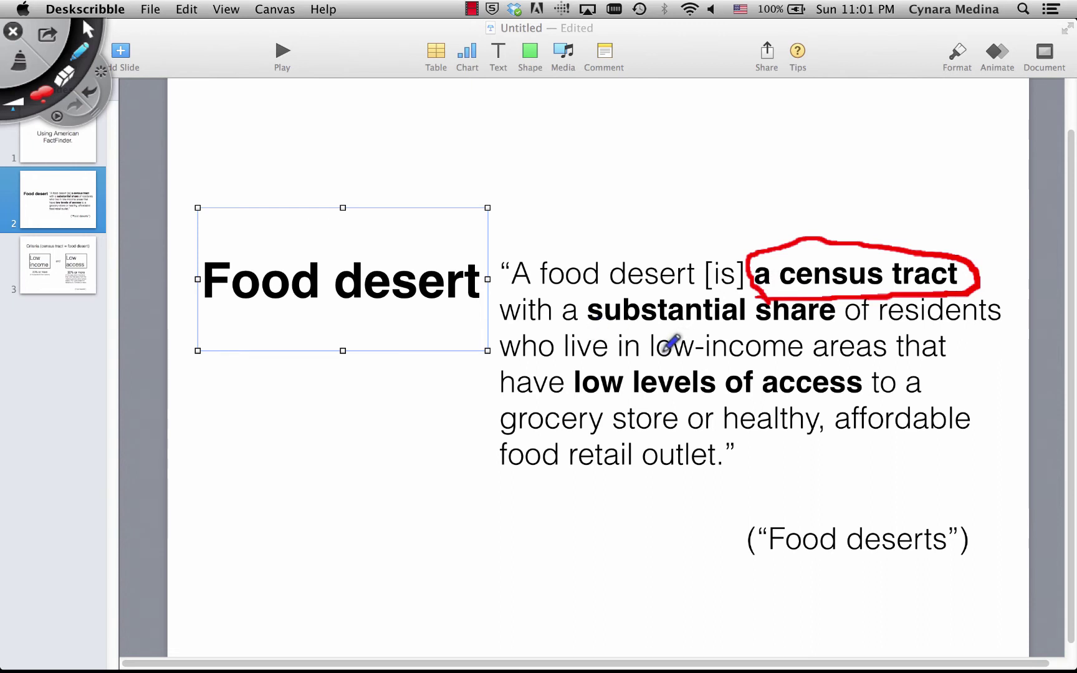
mouse_move(649, 357)
left_mouse_down()
mouse_move(801, 359)
mouse_move(807, 342)
mouse_move(698, 322)
mouse_move(643, 337)
mouse_move(665, 356)
left_mouse_up()
left_click_drag(579, 399, 859, 393)
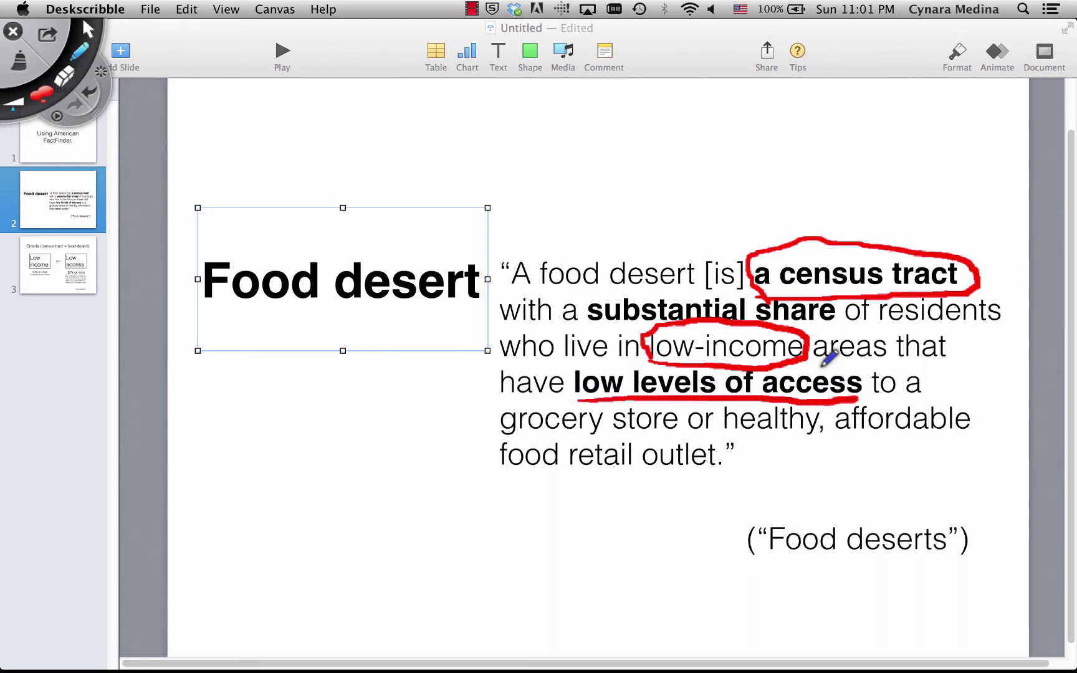
Show the Criteria slide with all red ink wiped from the screen
left_click(88, 28)
left_click(81, 265)
left_click(20, 62)
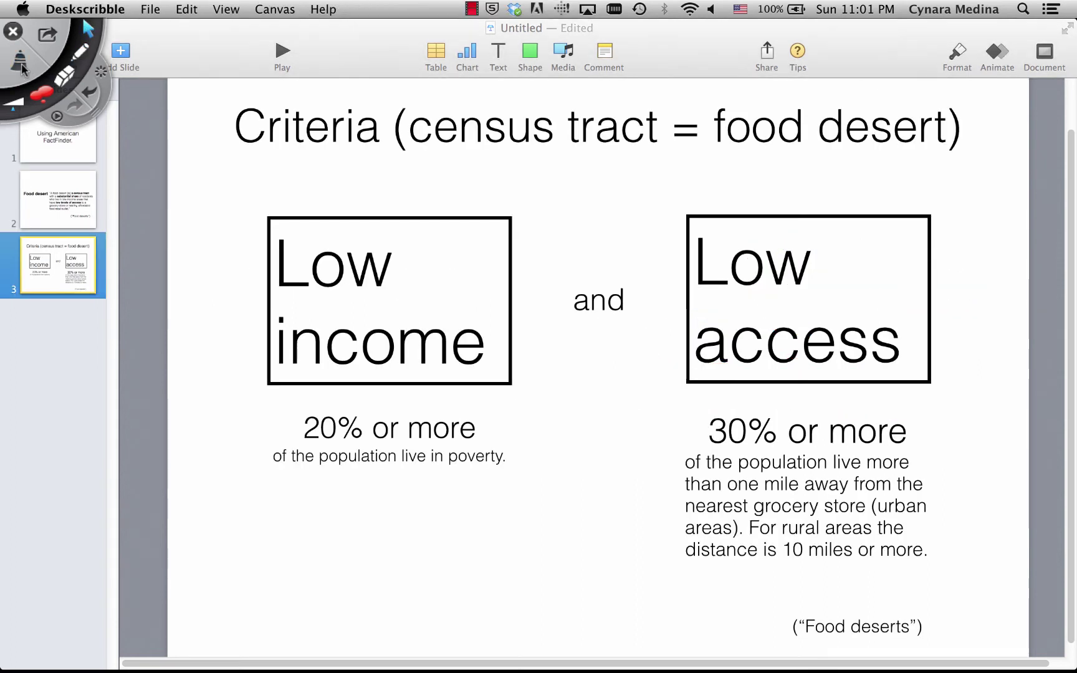